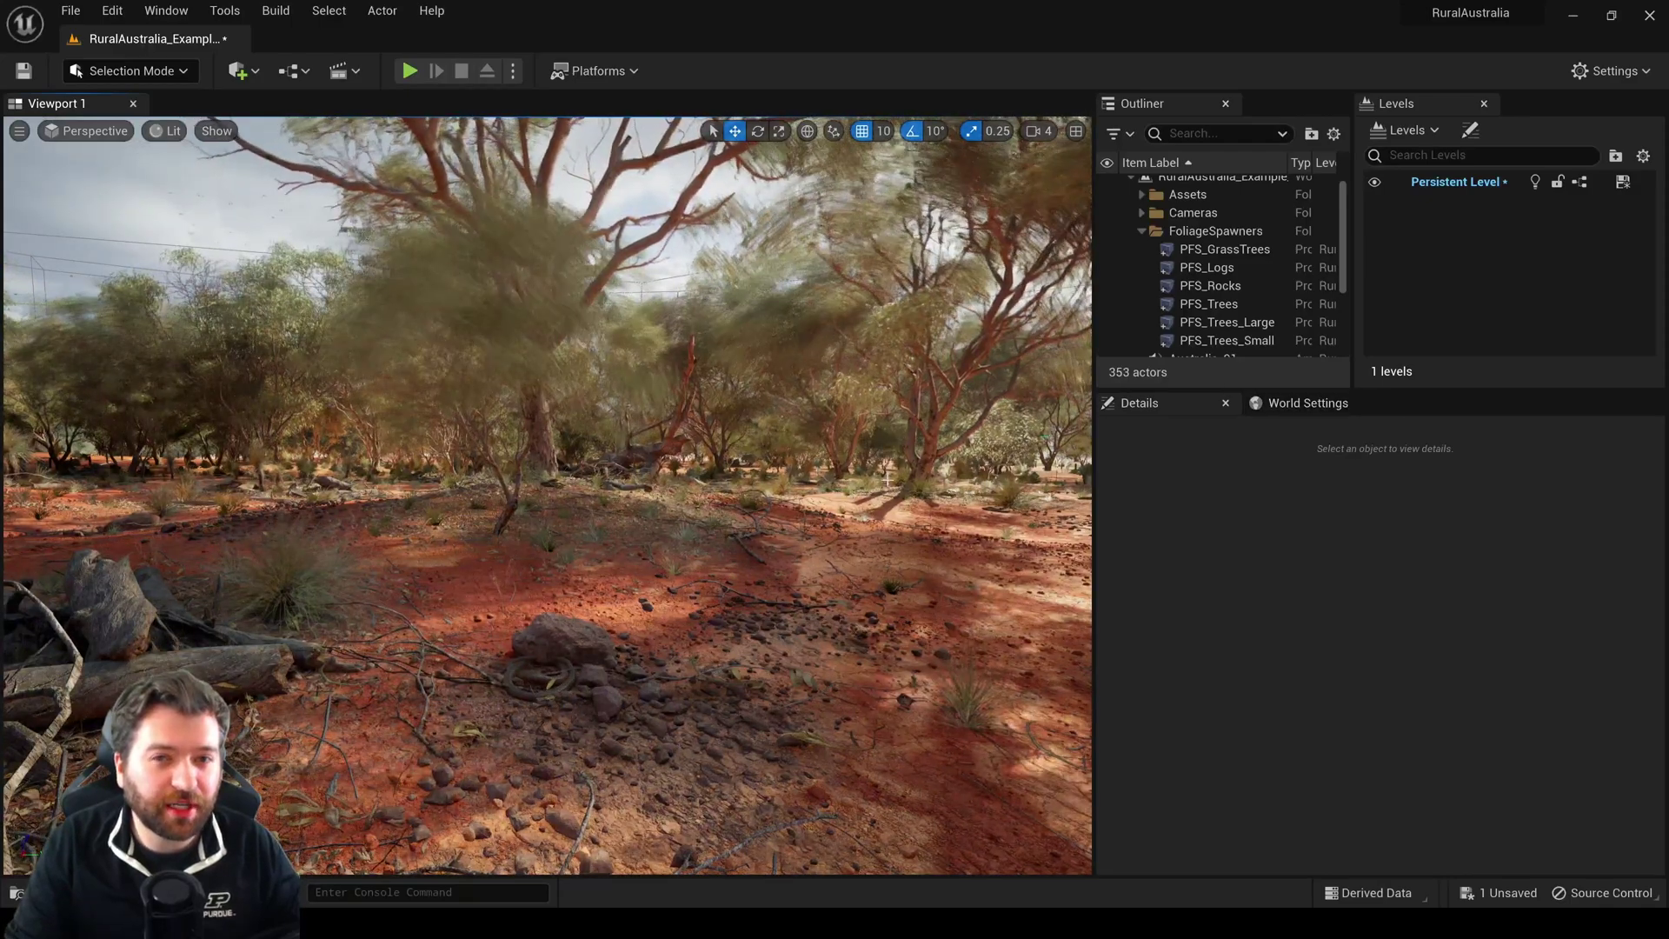
- Play-test the level with the third-person character and look around the scene to examine the blur on the wind-blown foliage
right_click_drag(888, 480, 724, 459)
key("w")
key("w")
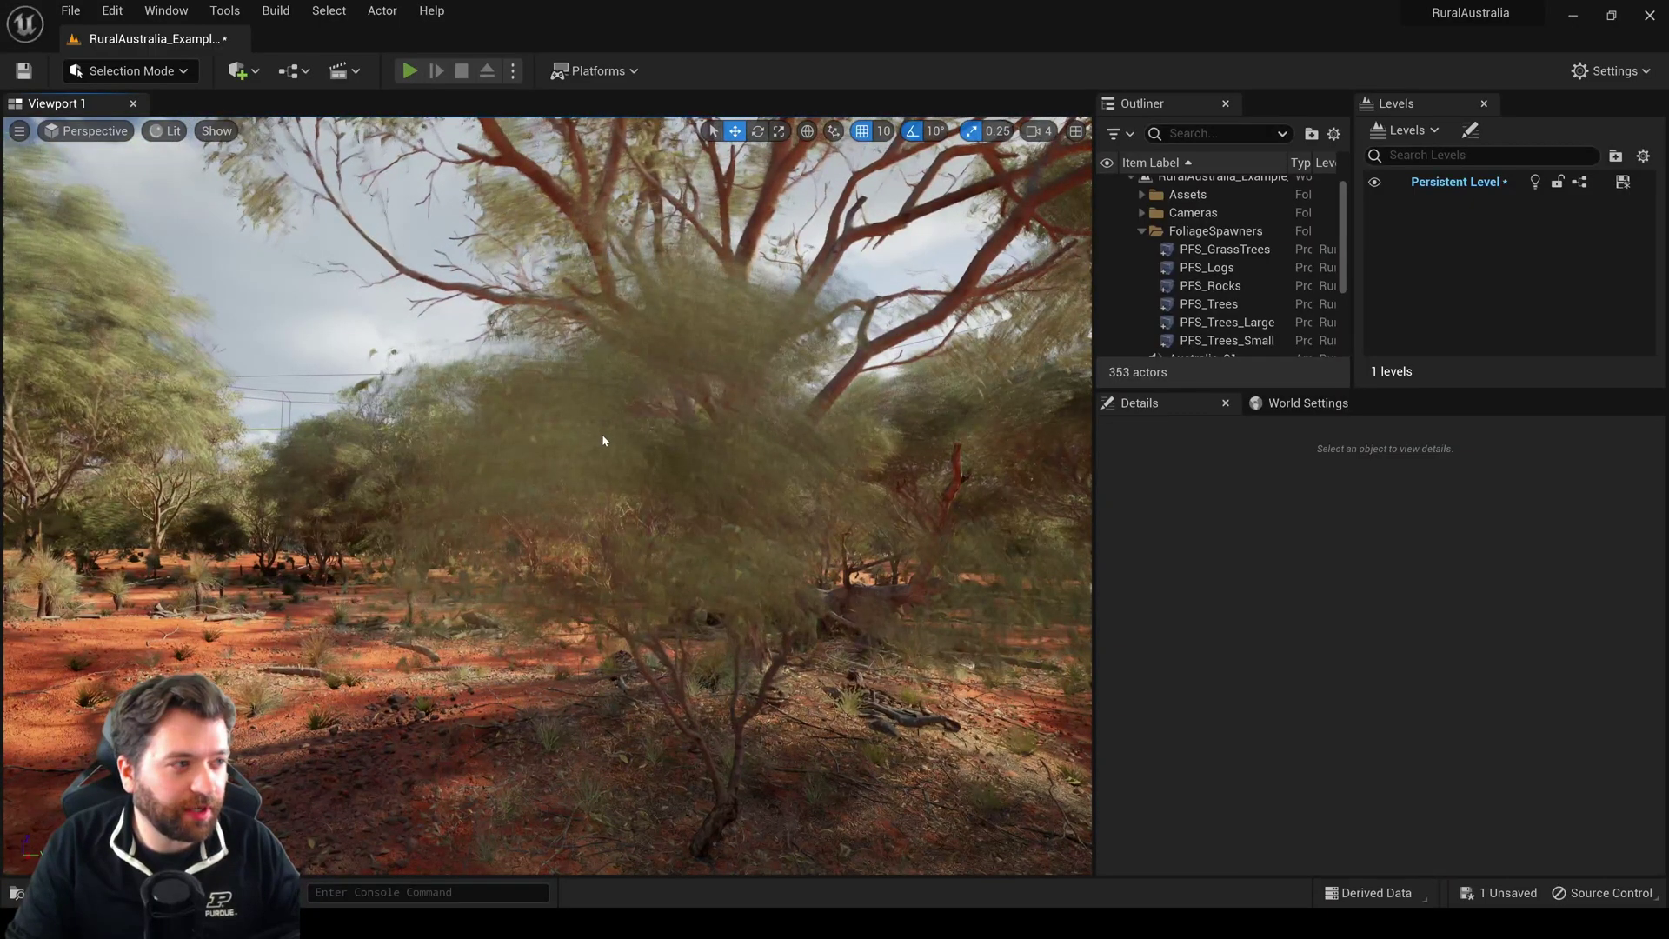
key("alt+p")
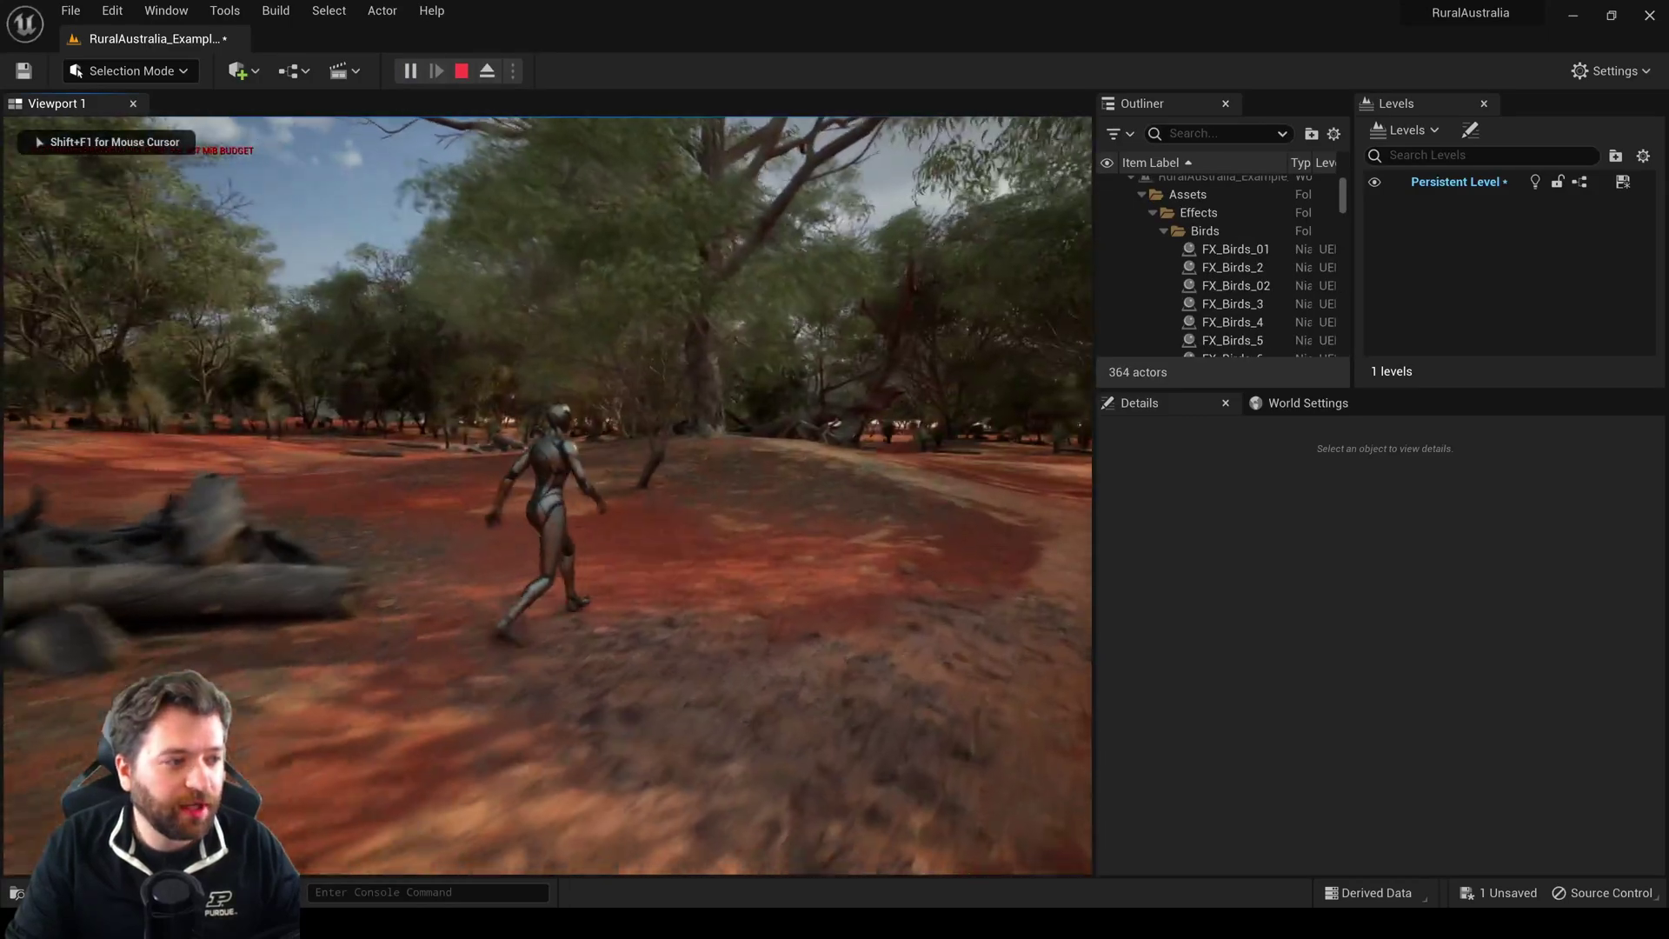
key("w")
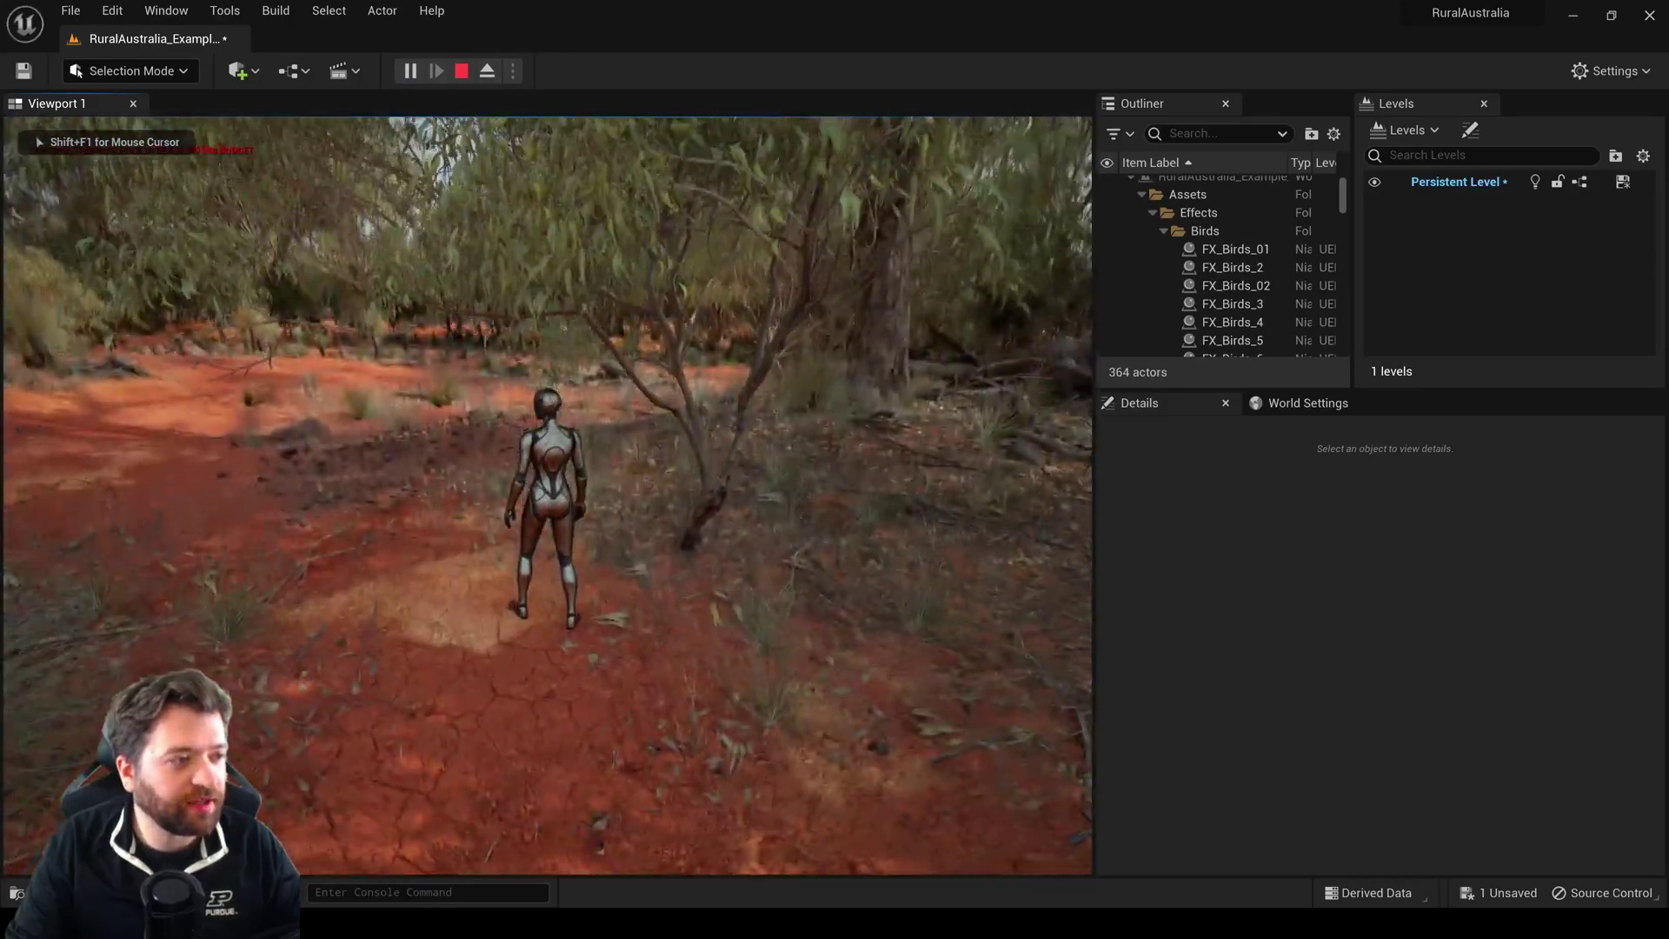
key("s")
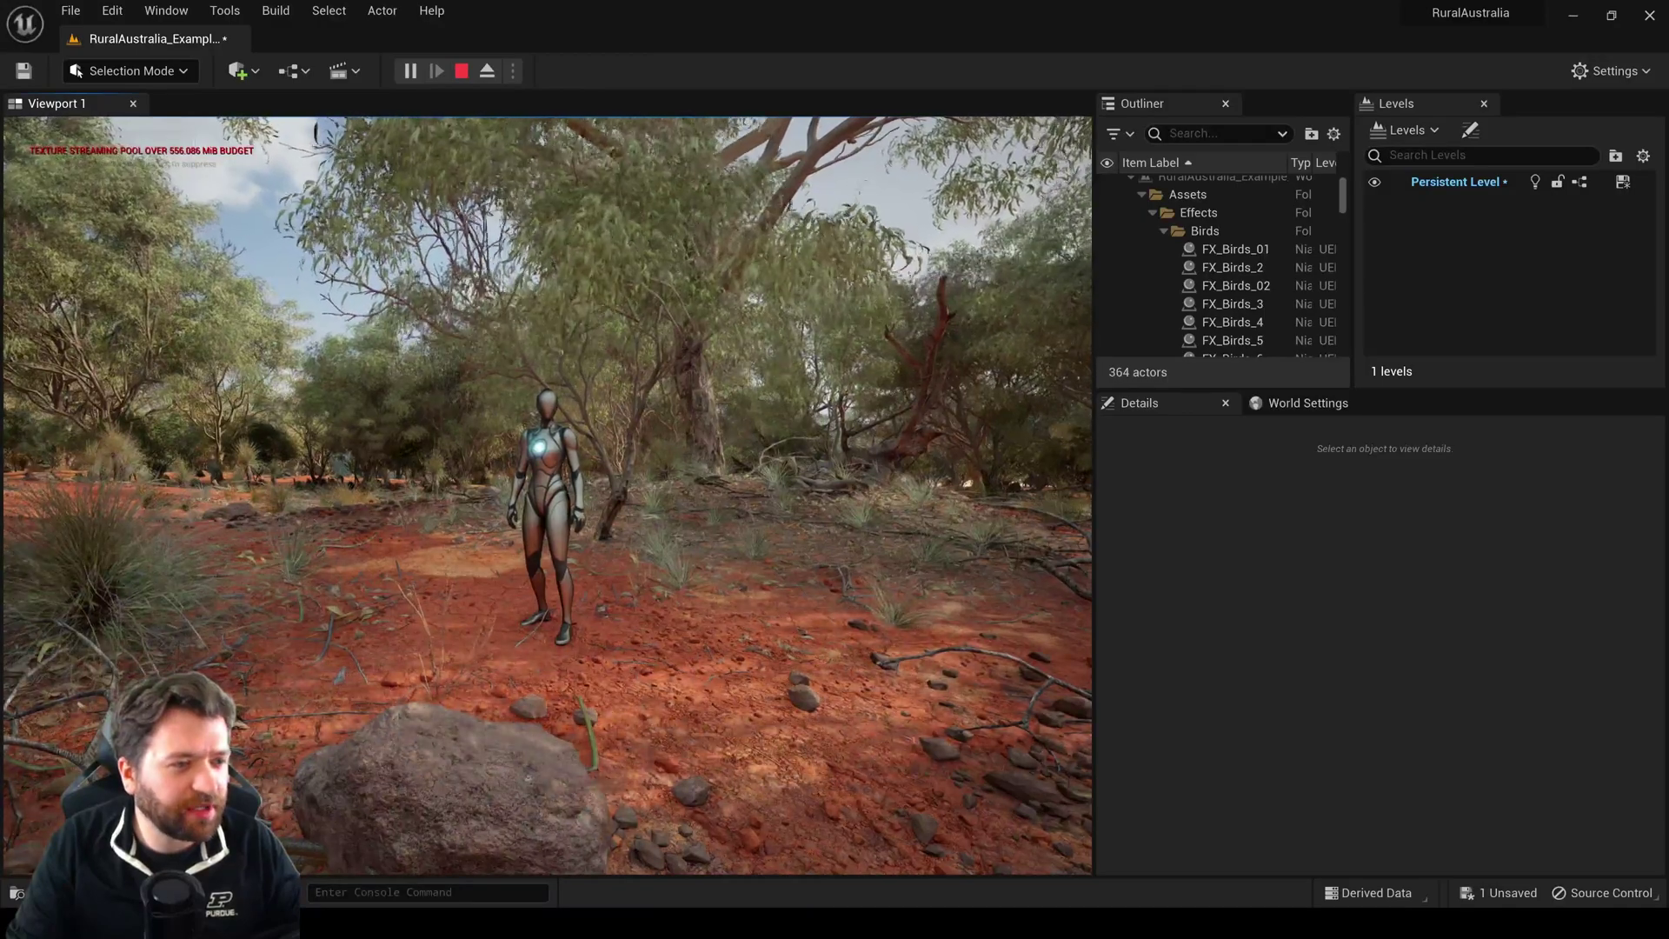
key("w")
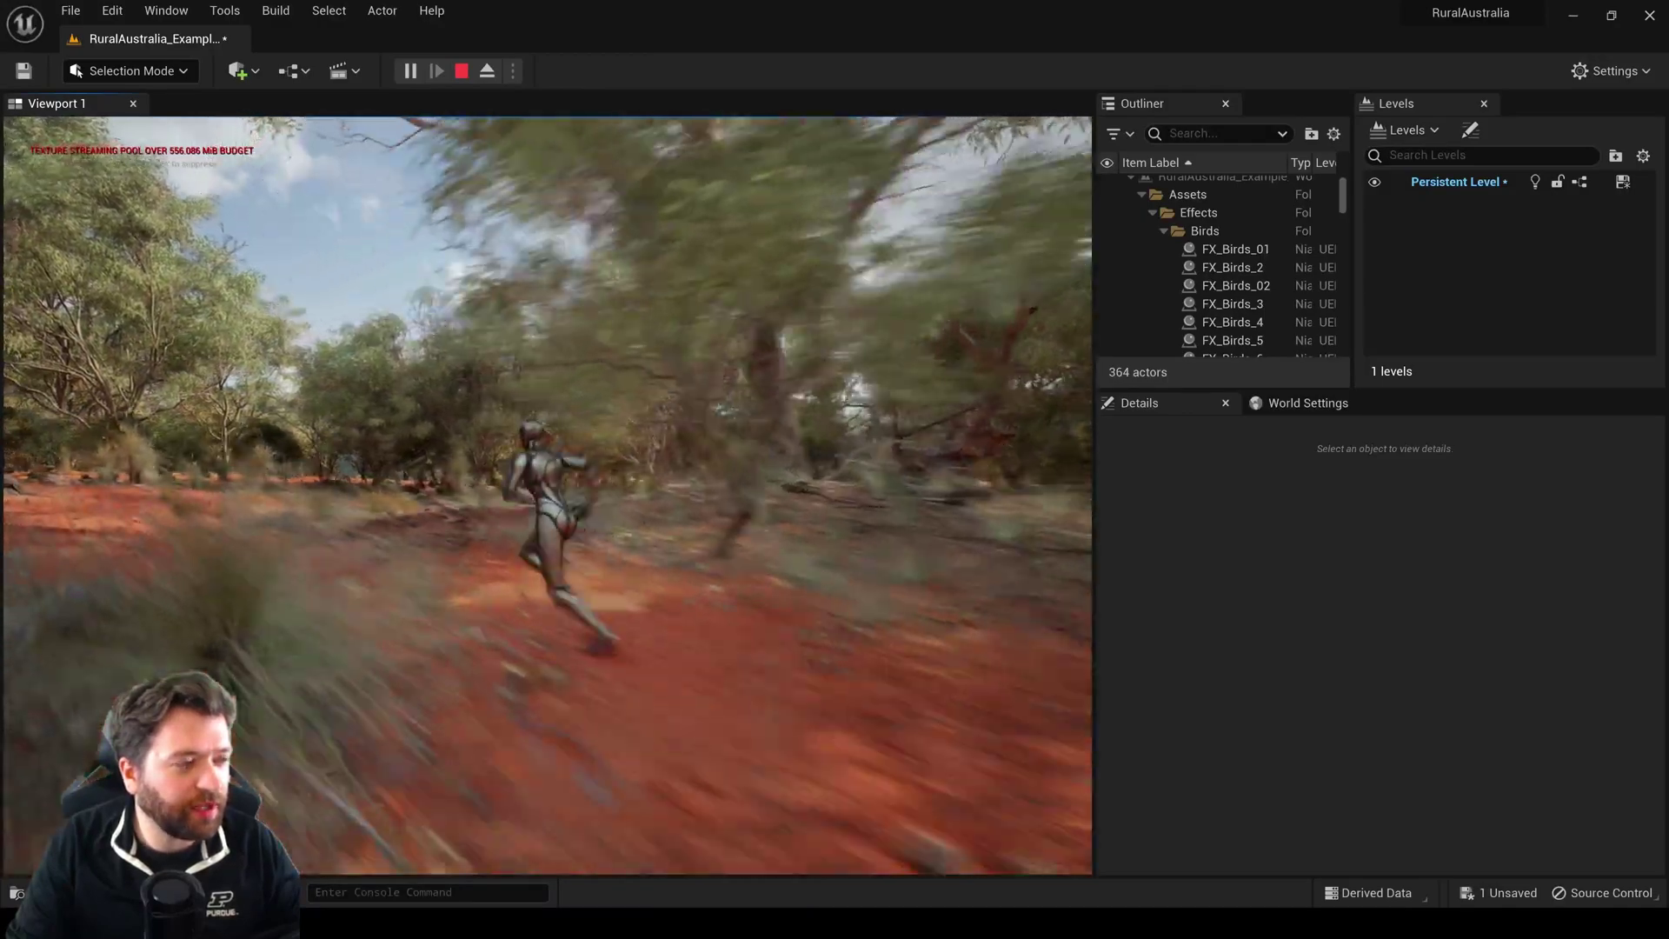
key("a")
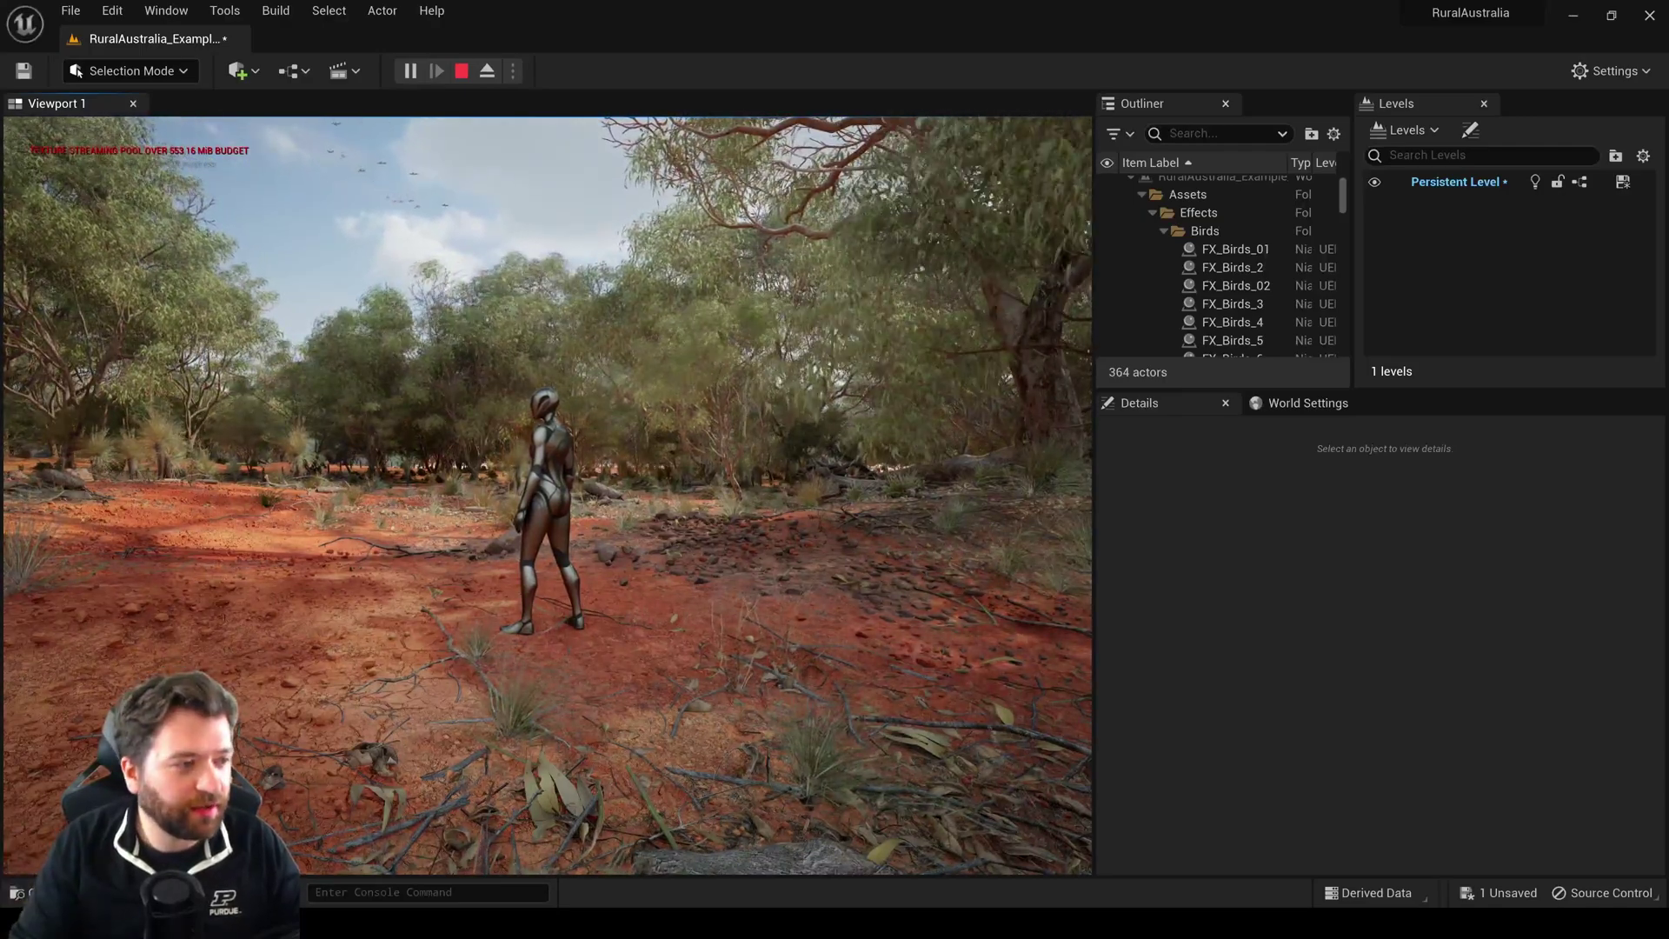
key("w")
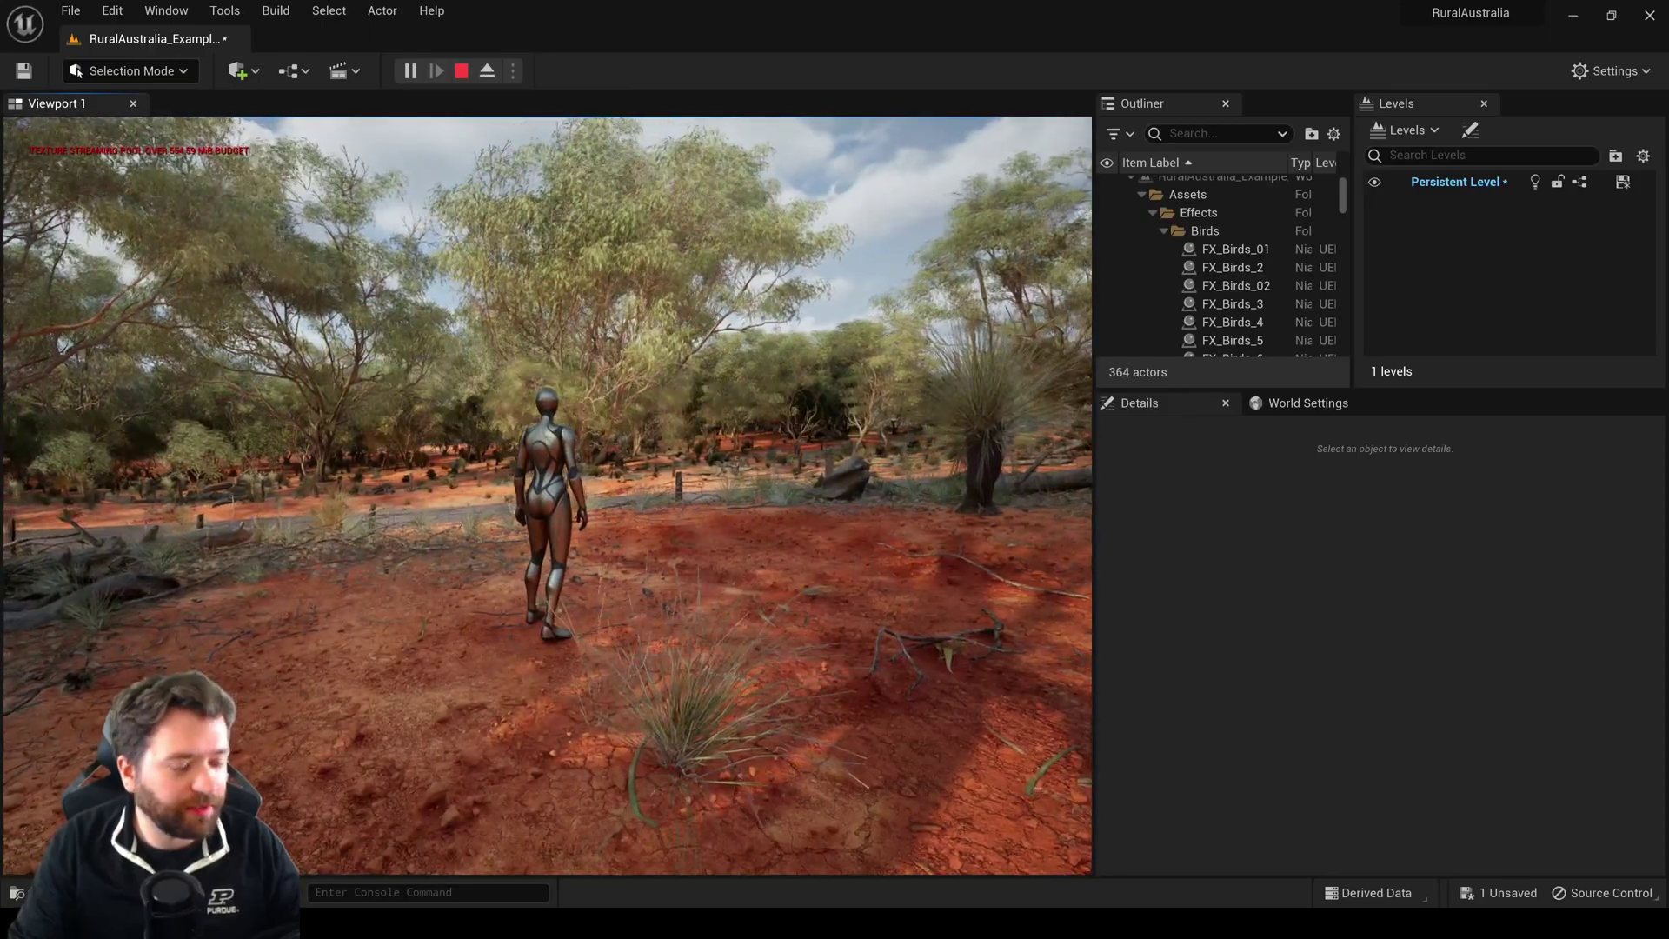
key("Escape")
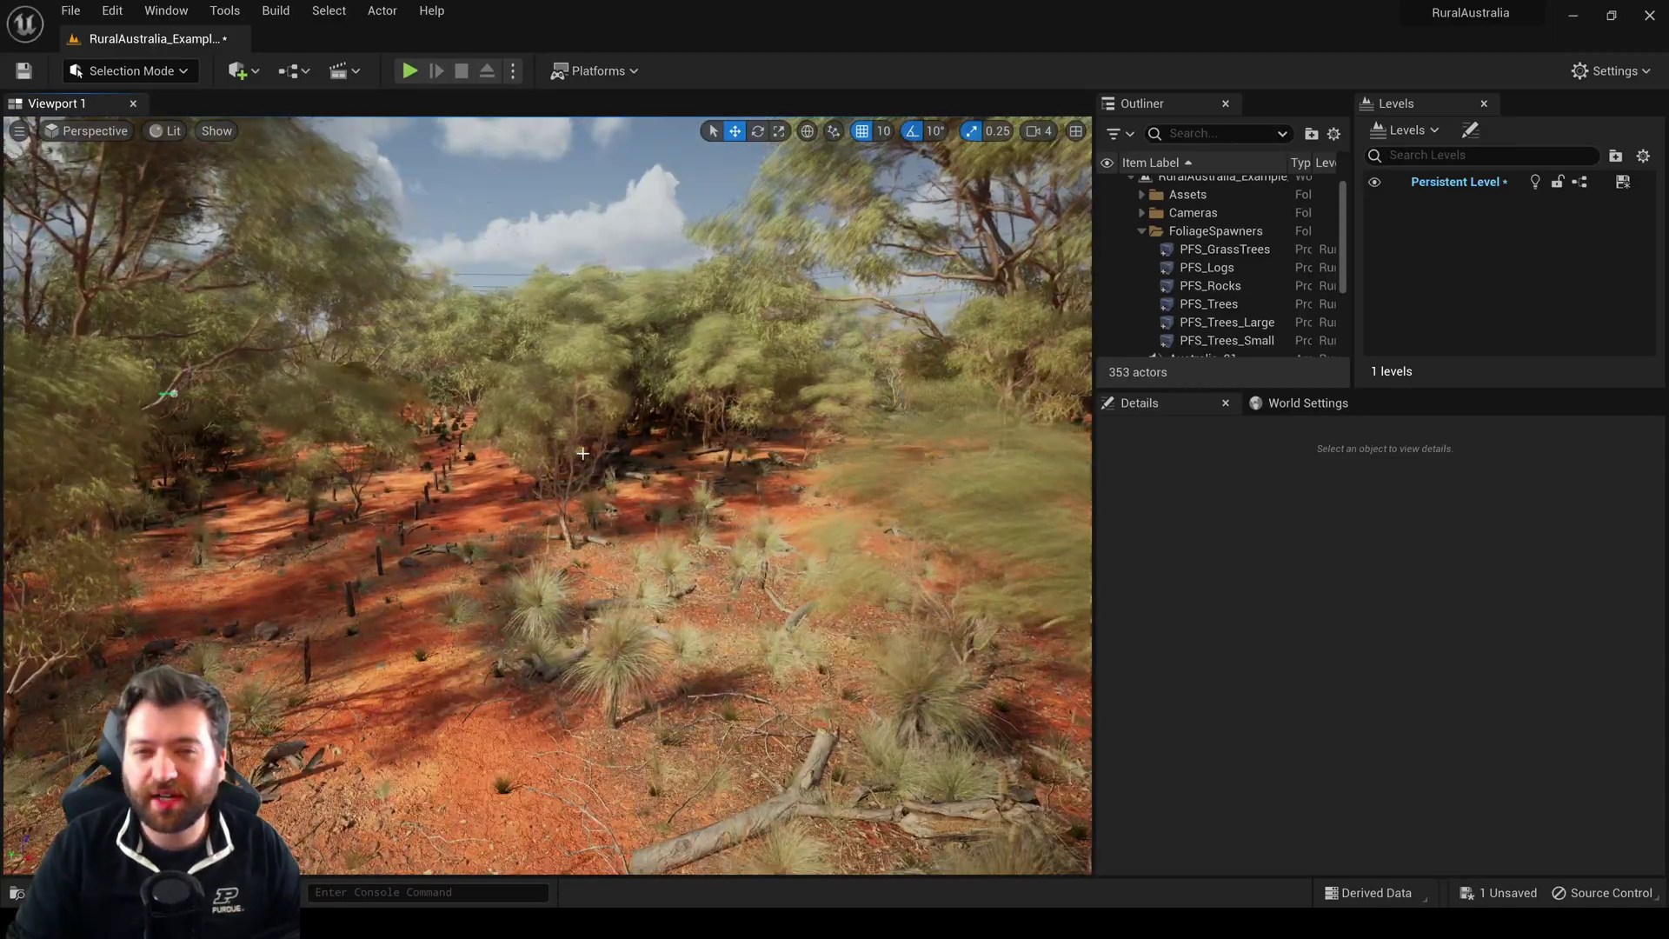
right_click_drag(582, 453, 448, 455)
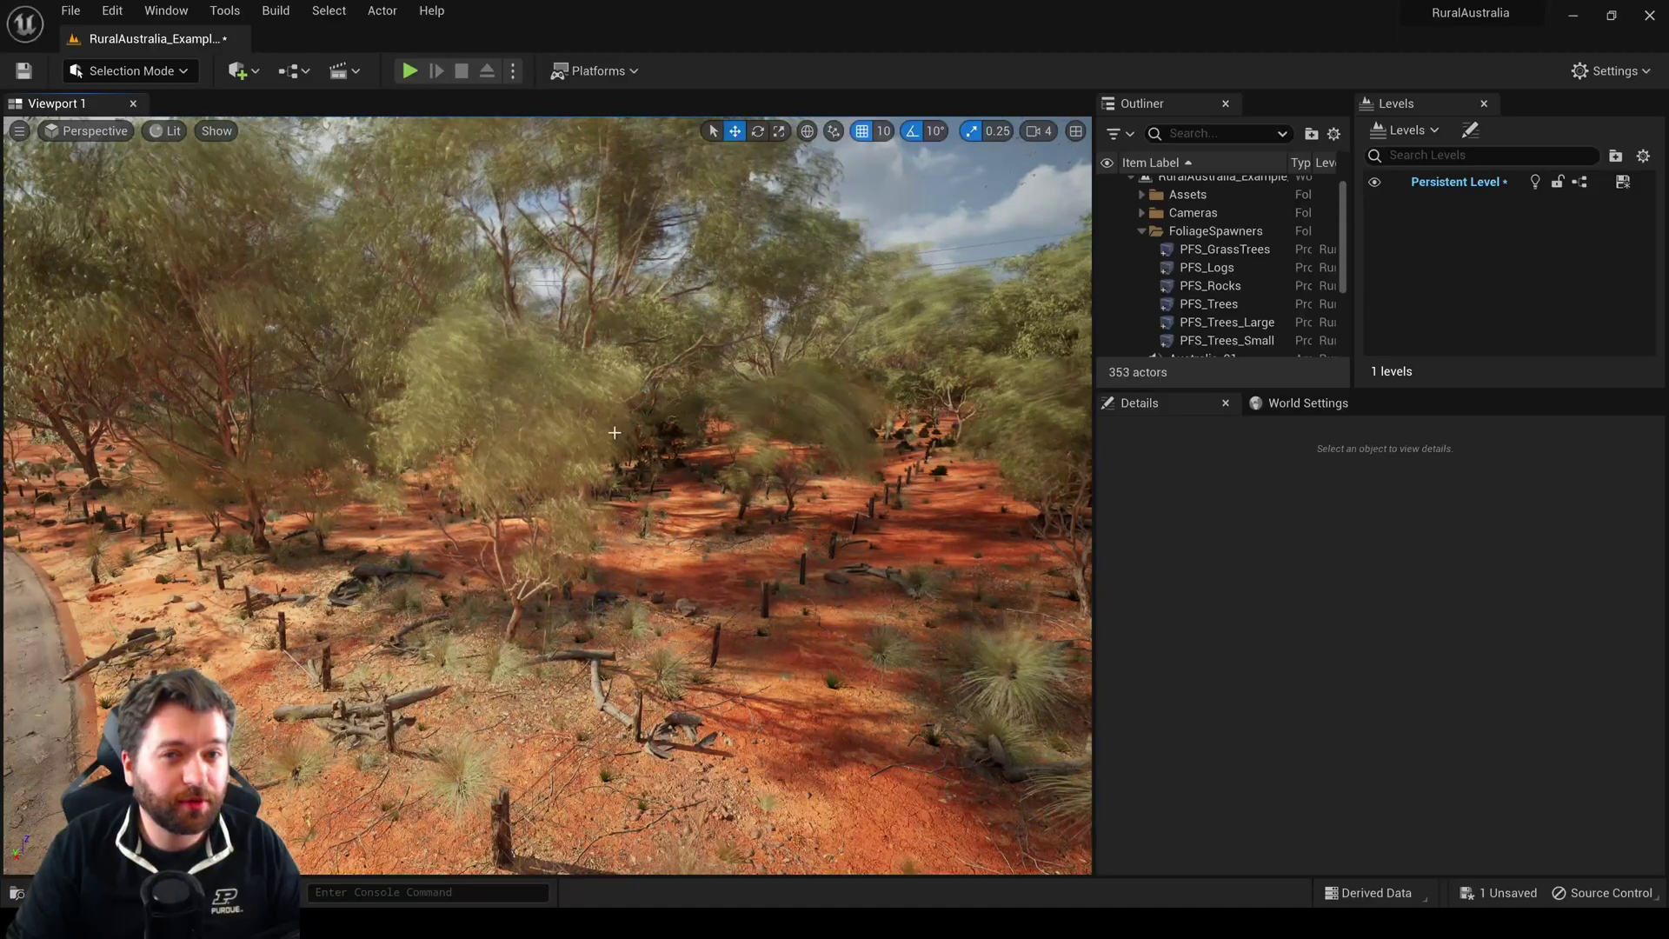
right_click_drag(614, 433, 732, 432)
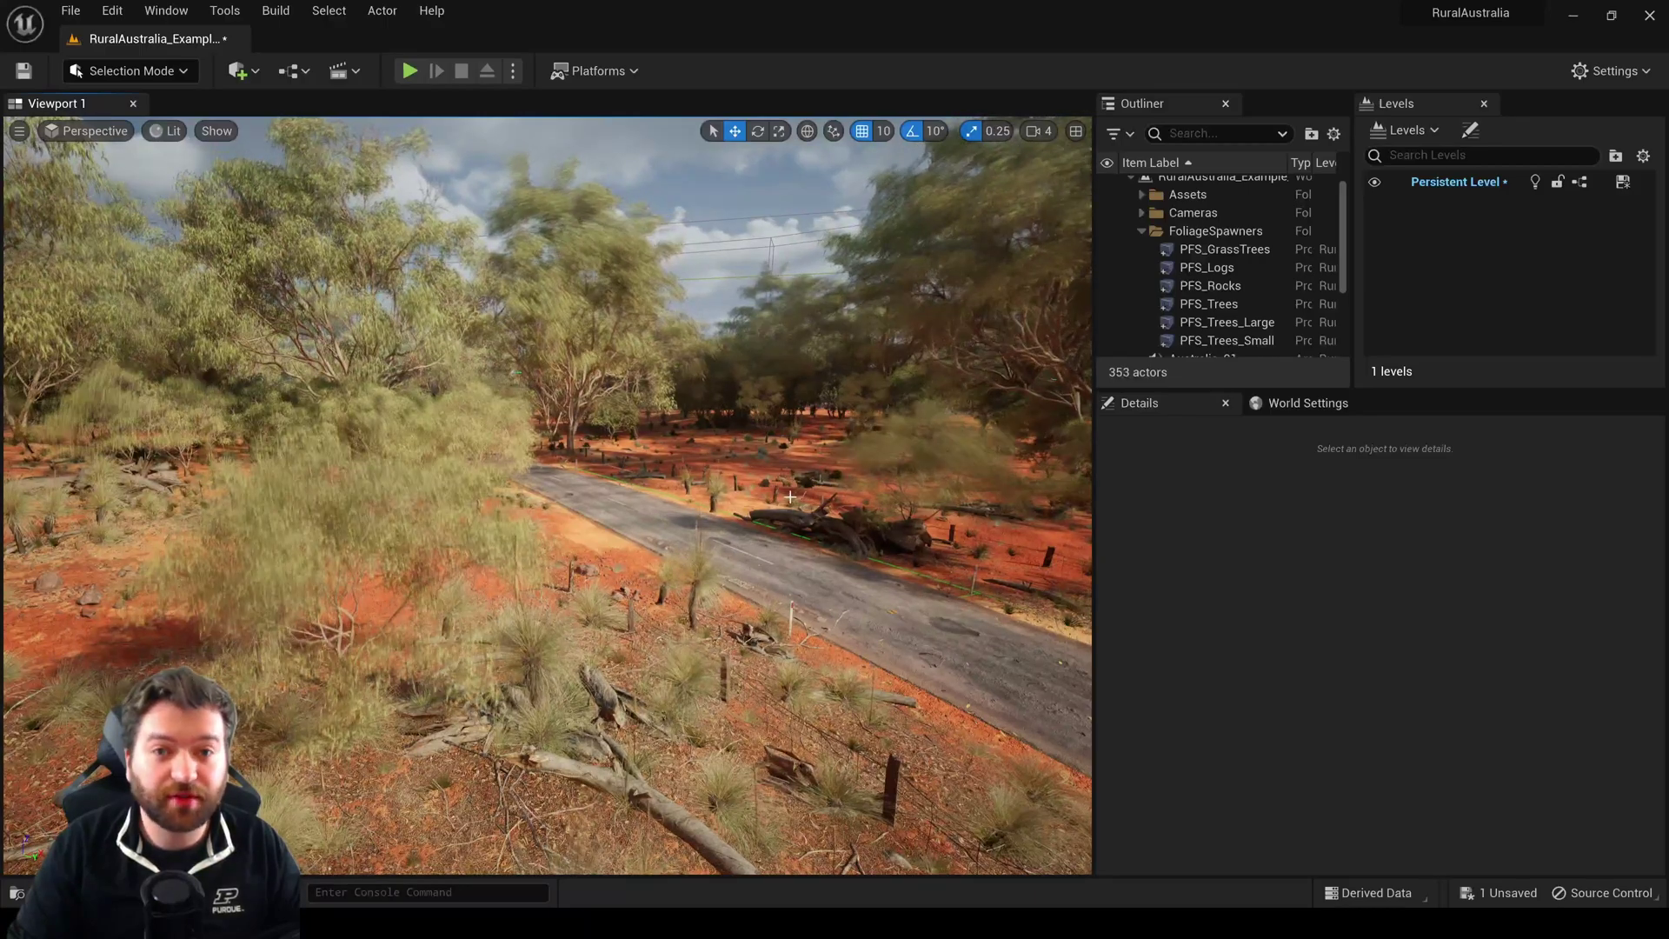
- Open the Rendering section of the project settings
left_click(112, 11)
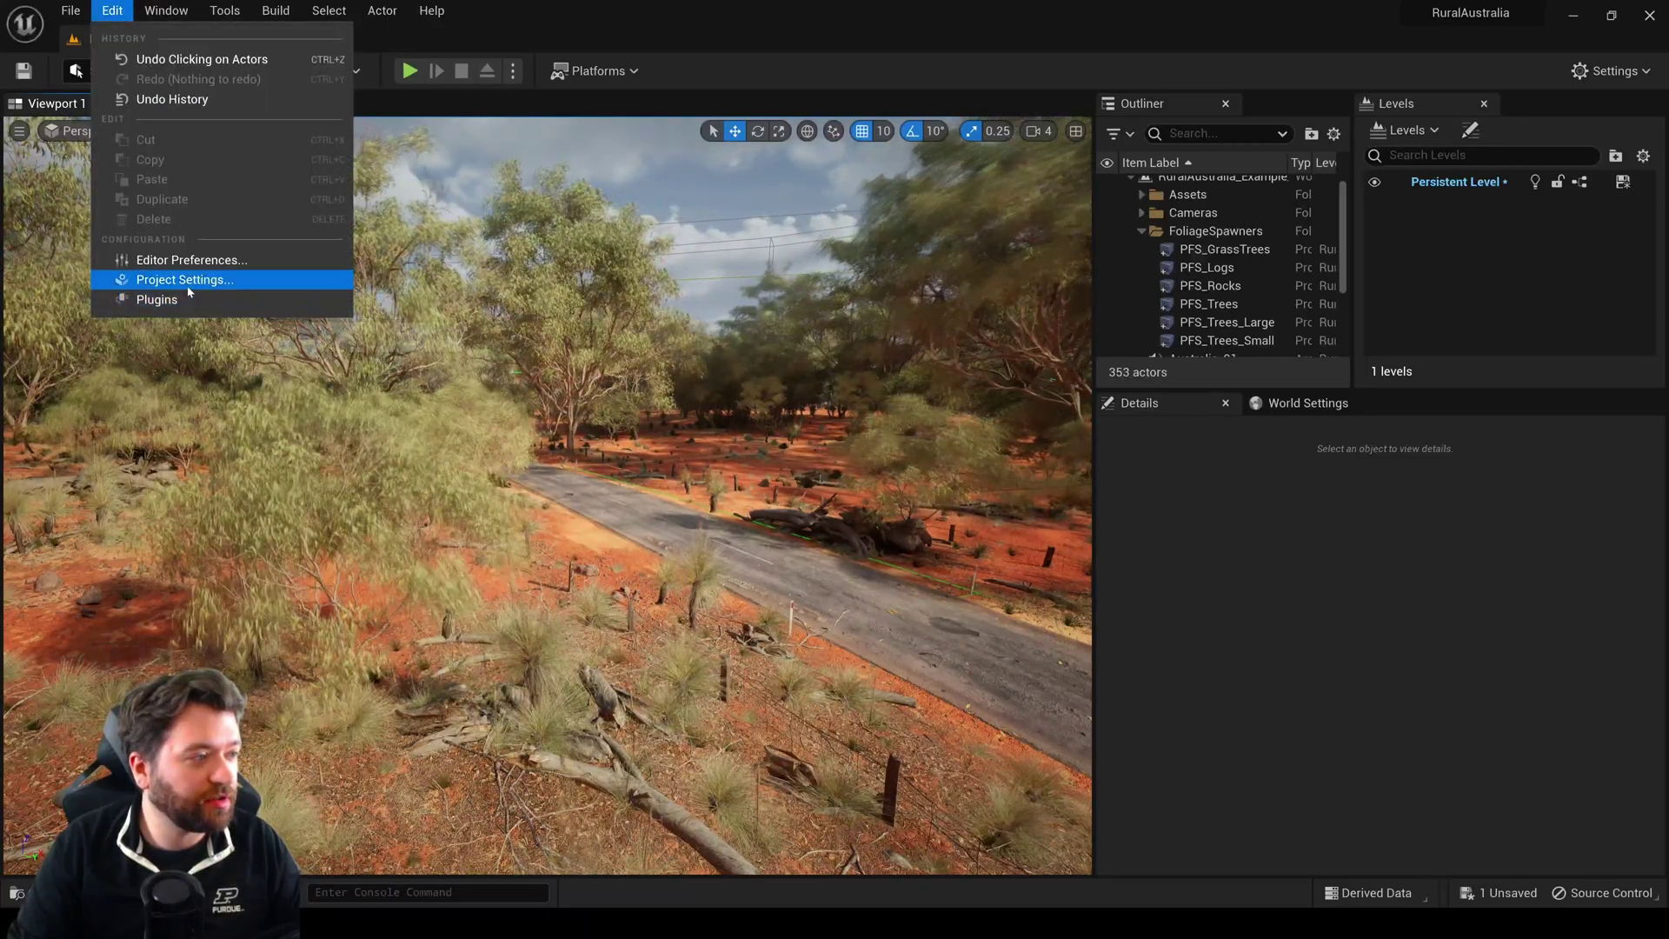
left_click(187, 283)
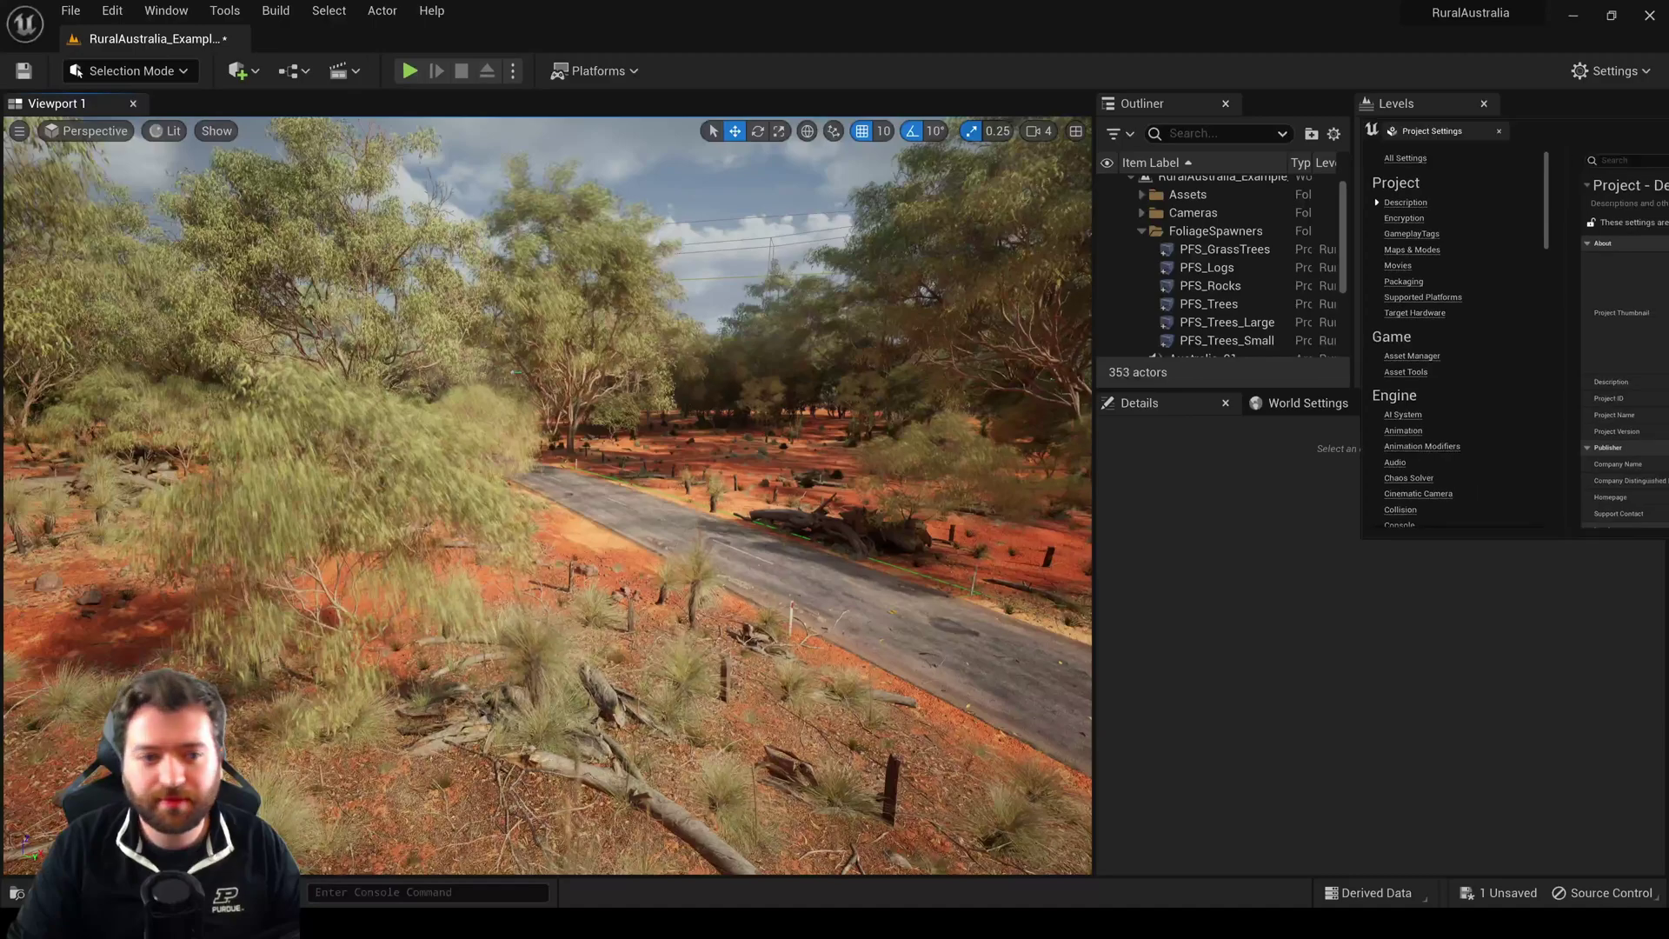
scroll(402, 664, "down", 5)
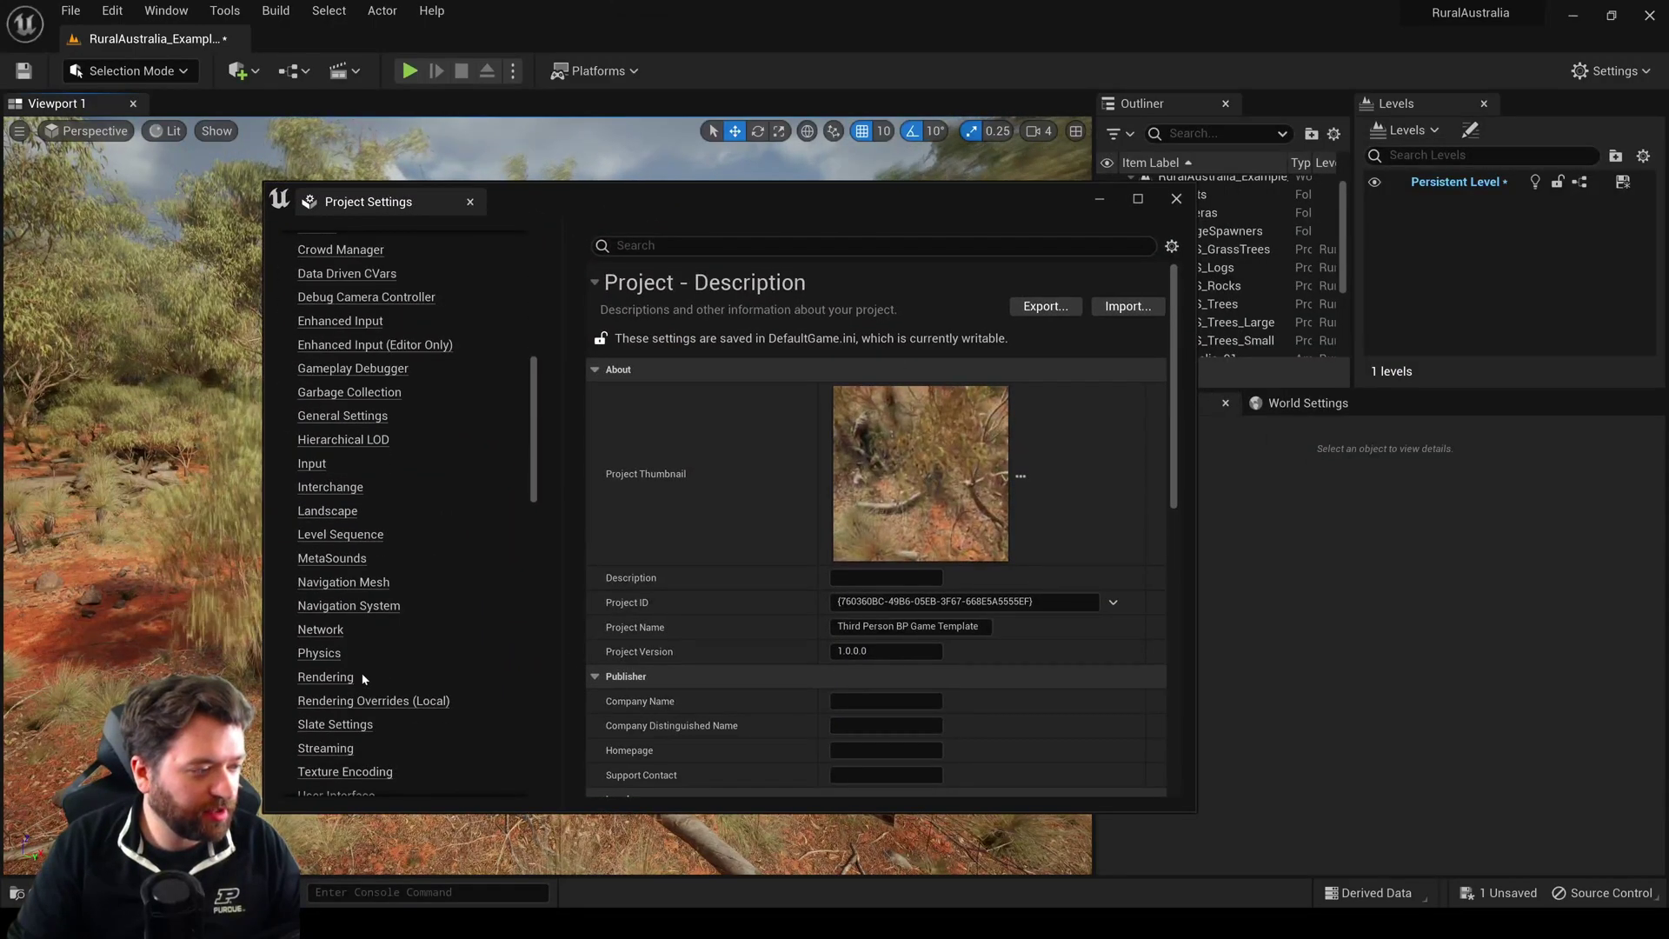
left_click(364, 679)
- Set the Velocity Pass under Optimizations to Write during base pass and restart the editor to apply it
scroll(760, 644, "down", 10)
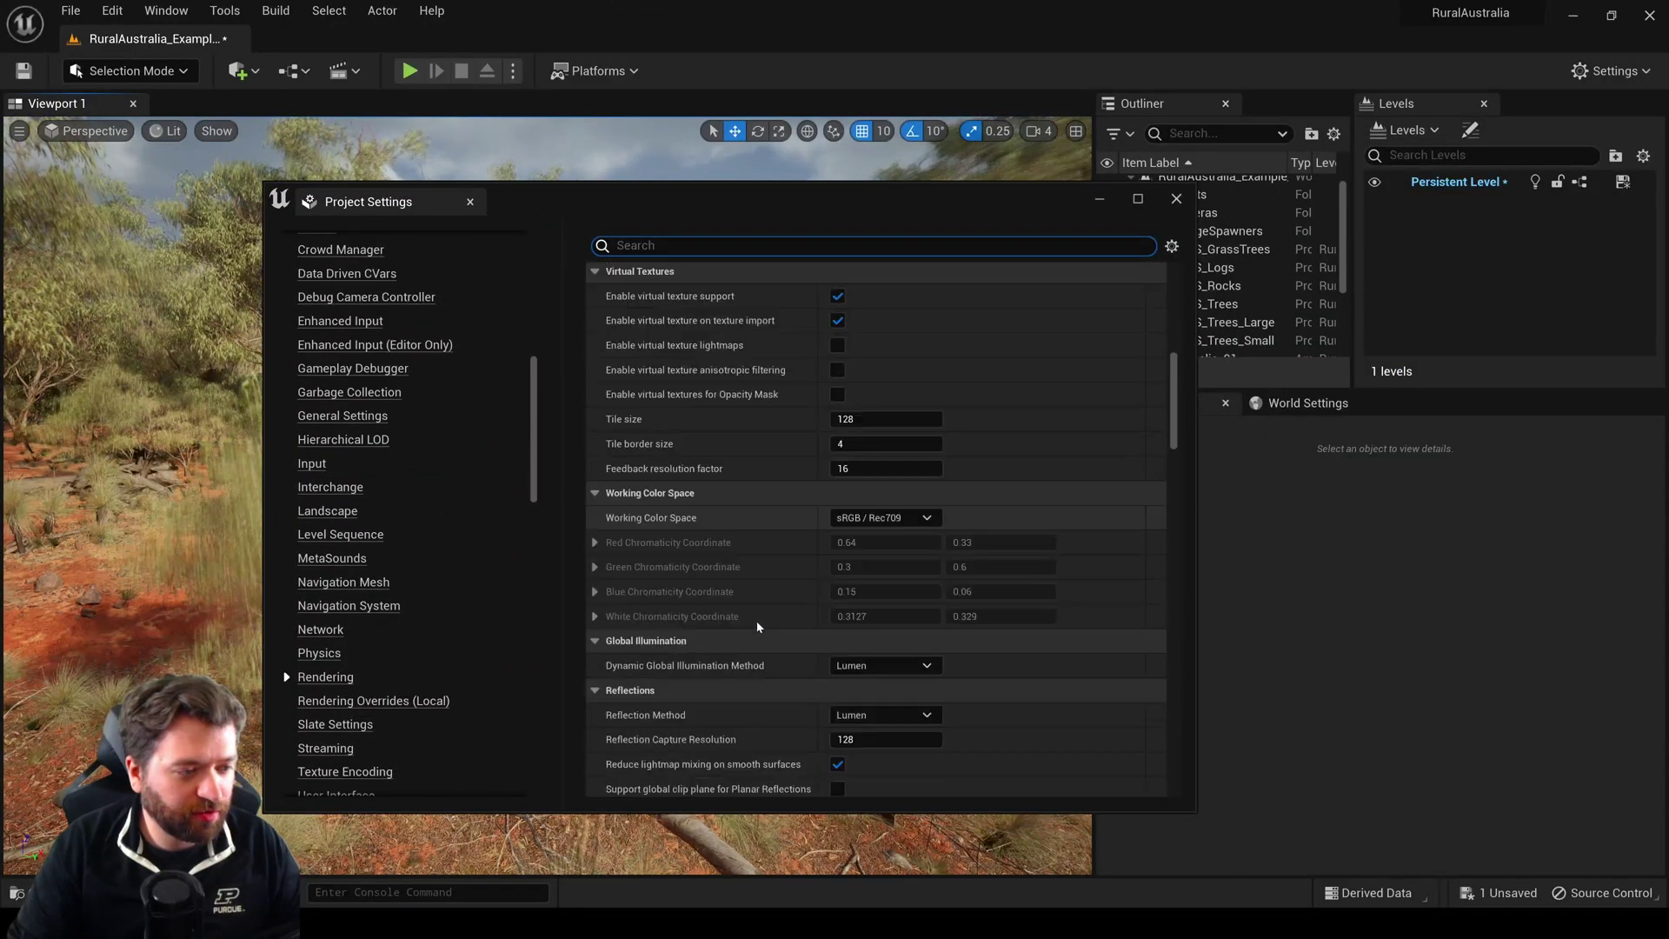
scroll(759, 626, "down", 10)
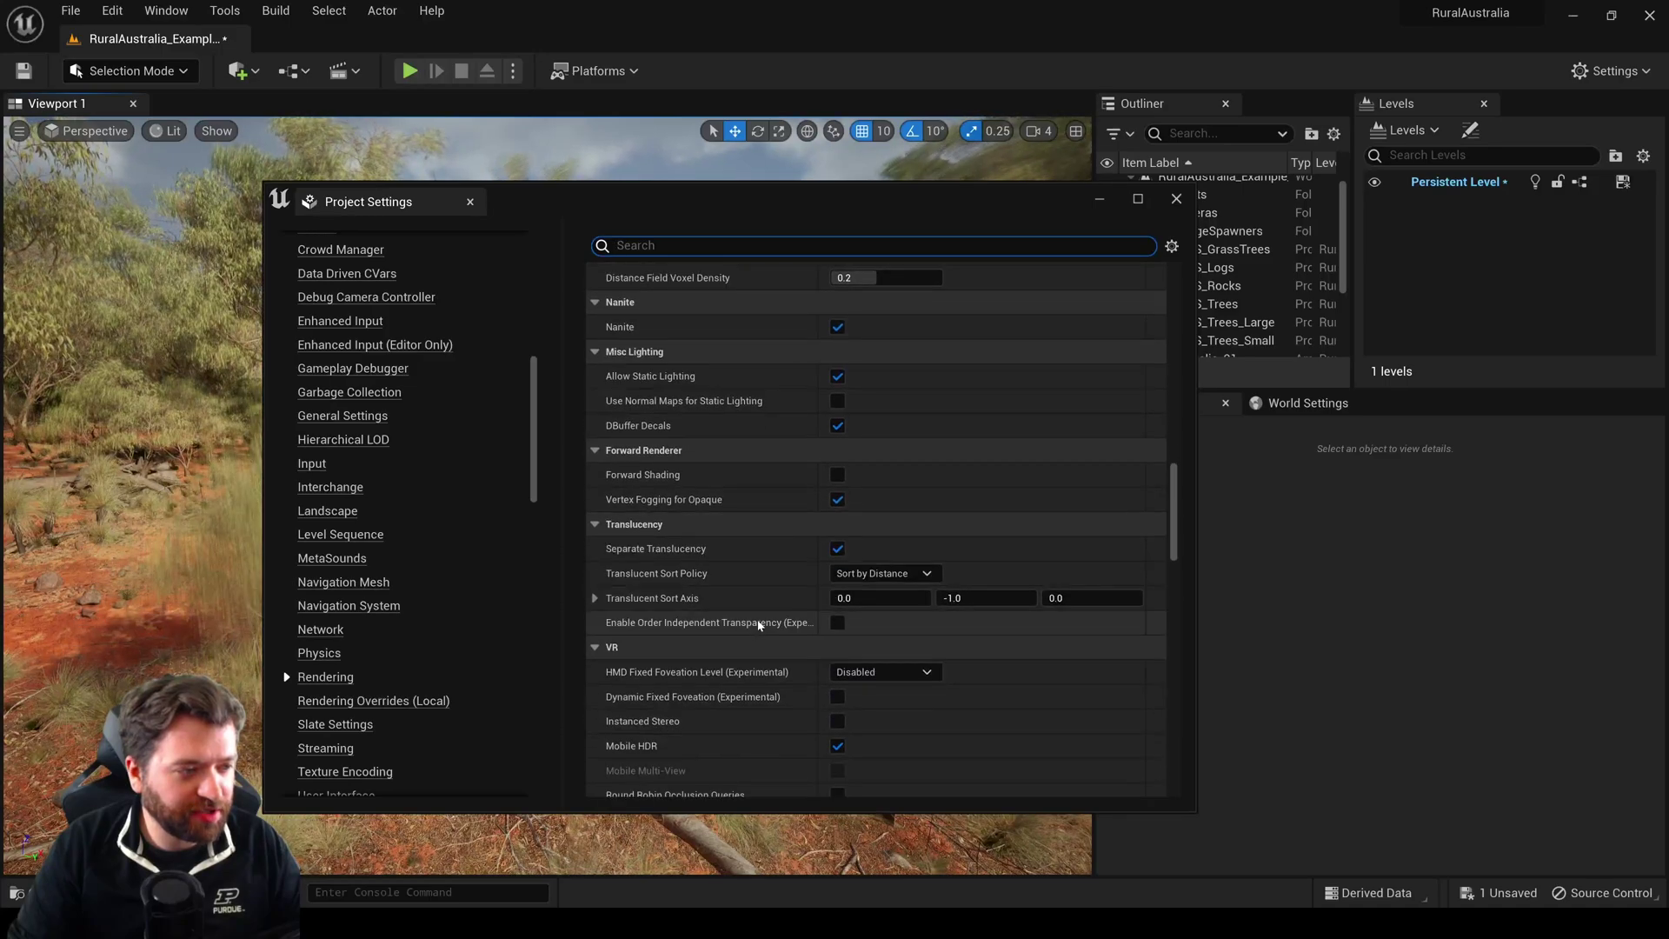
scroll(758, 624, "down", 8)
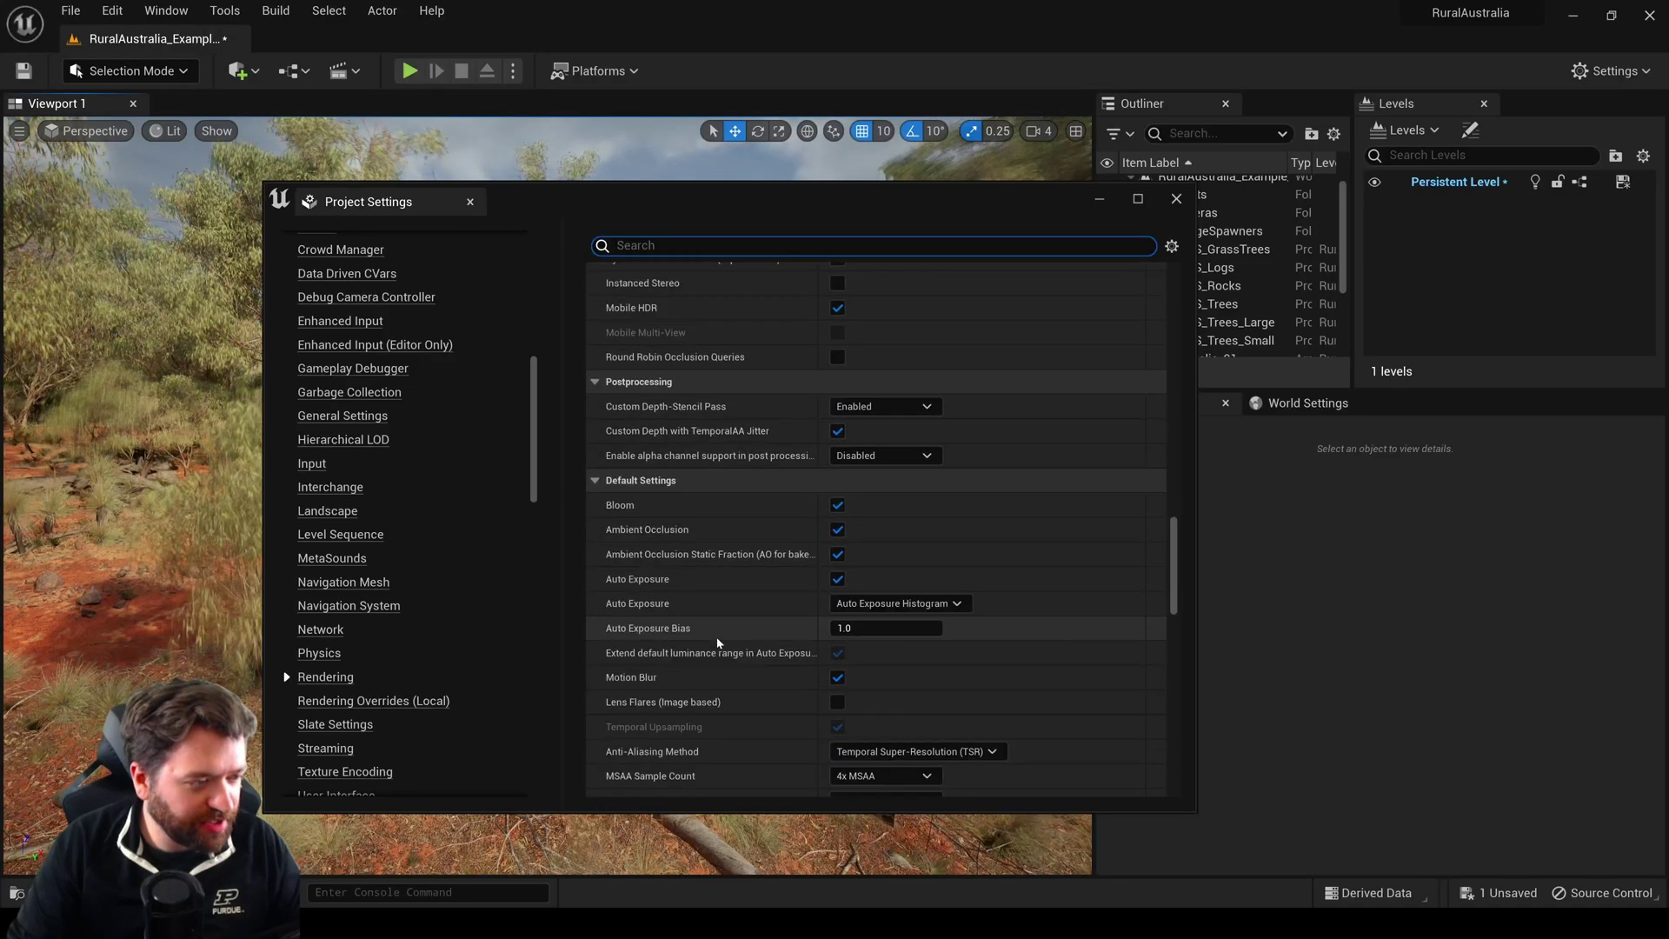
scroll(718, 644, "down", 8)
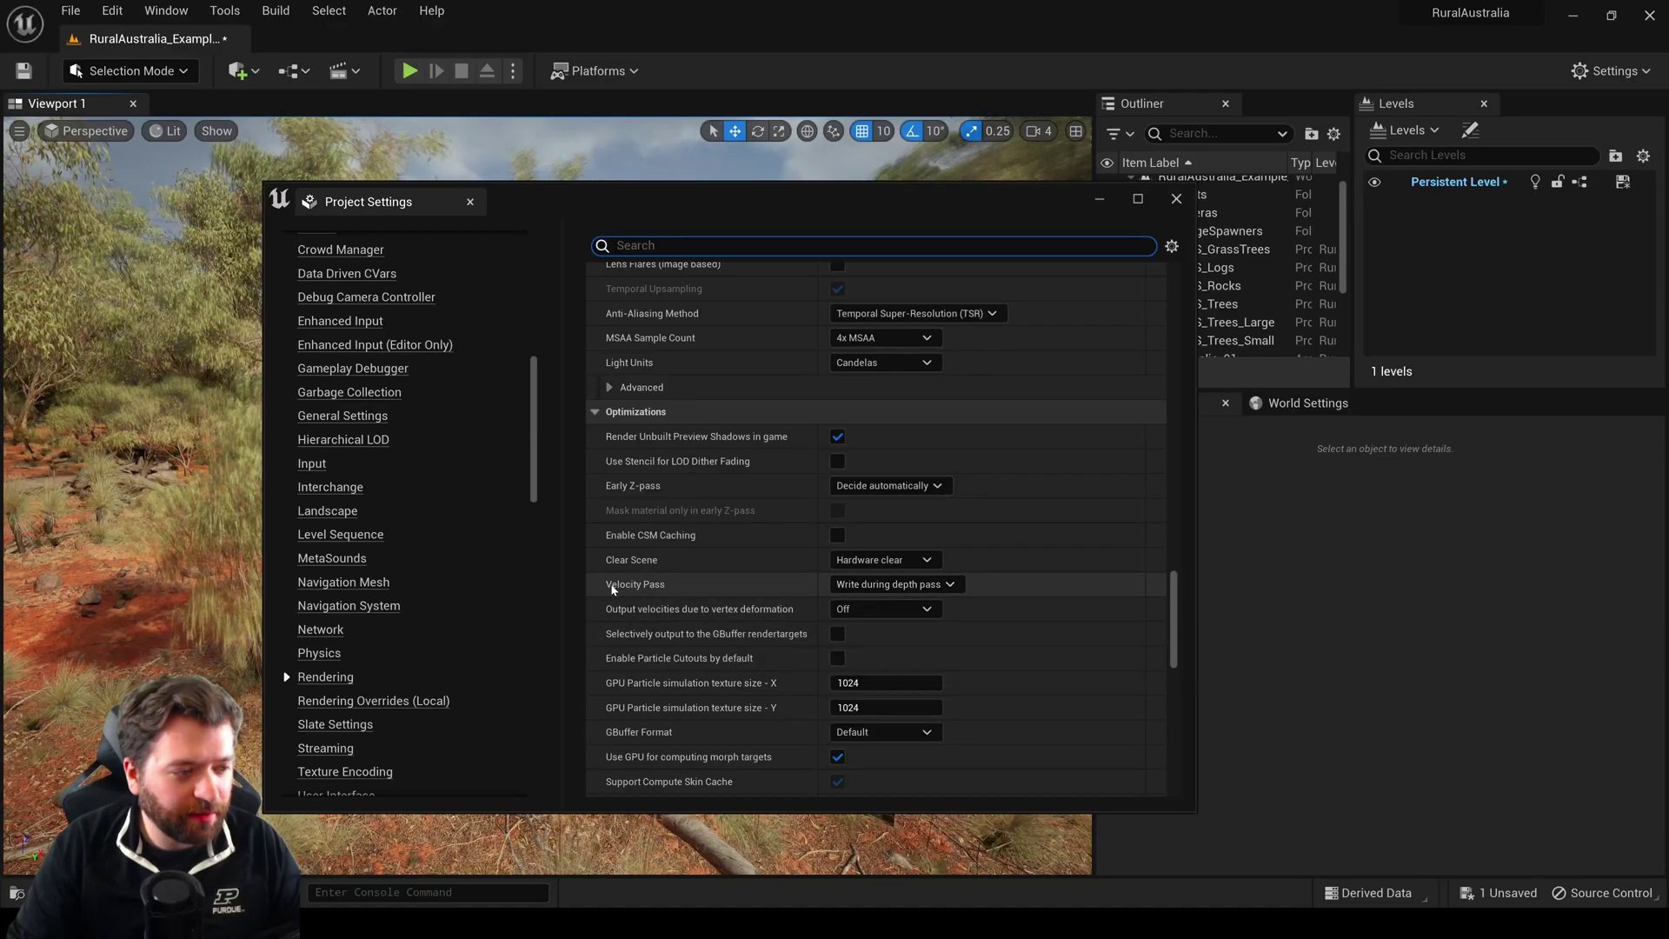
left_click(921, 585)
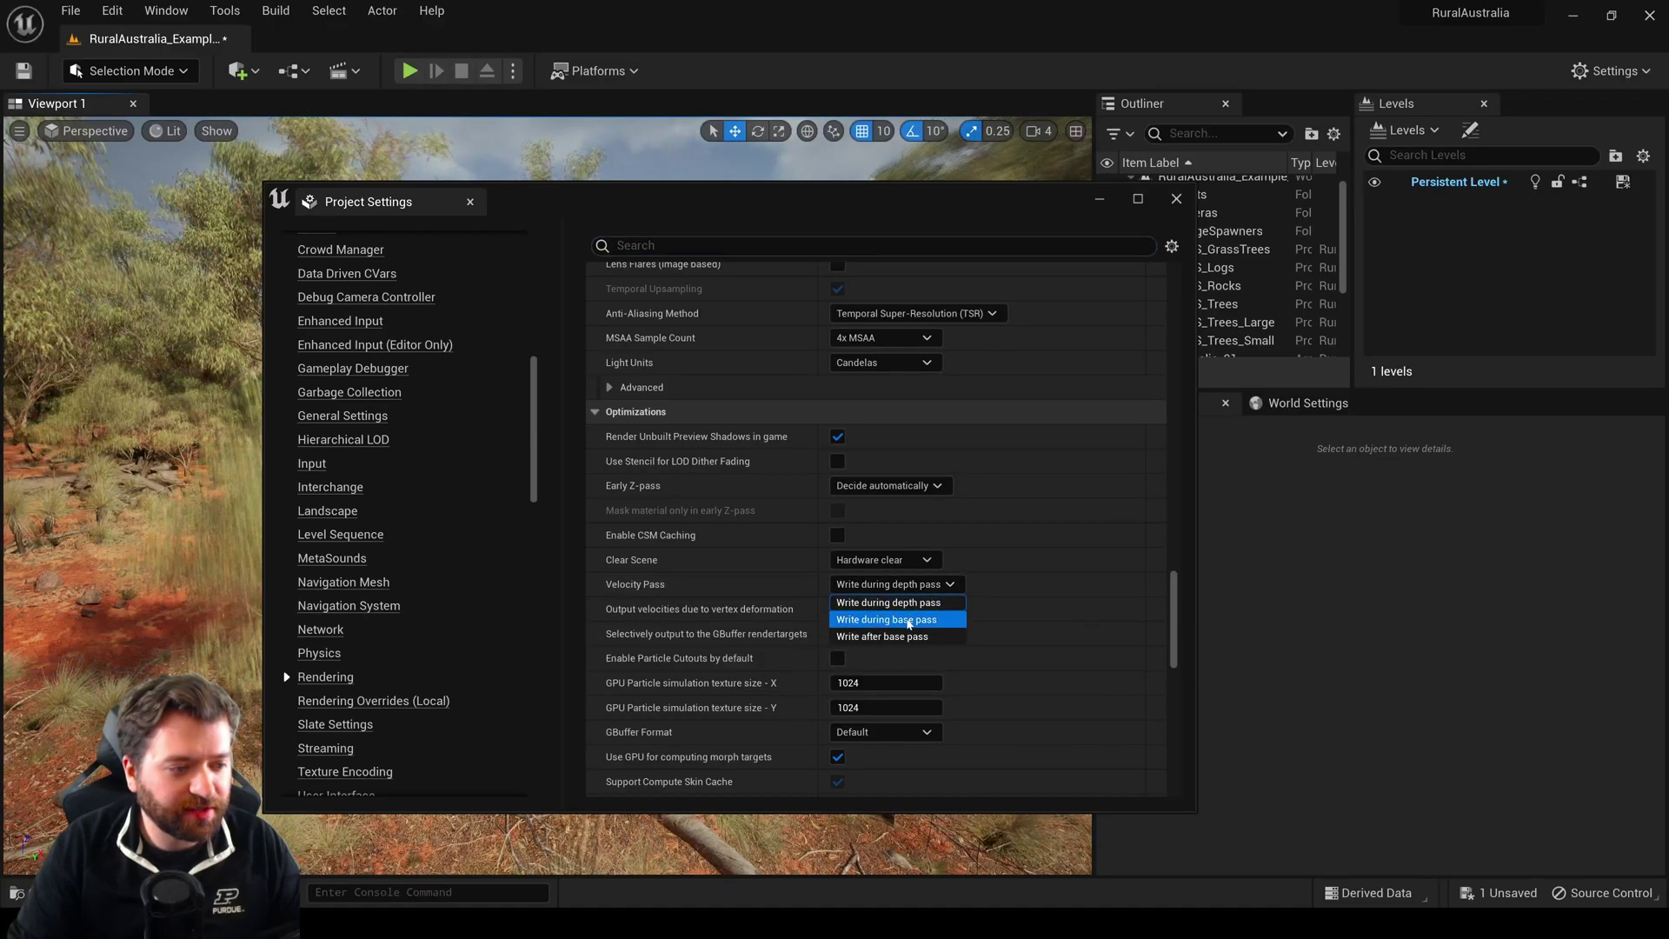
left_click(877, 619)
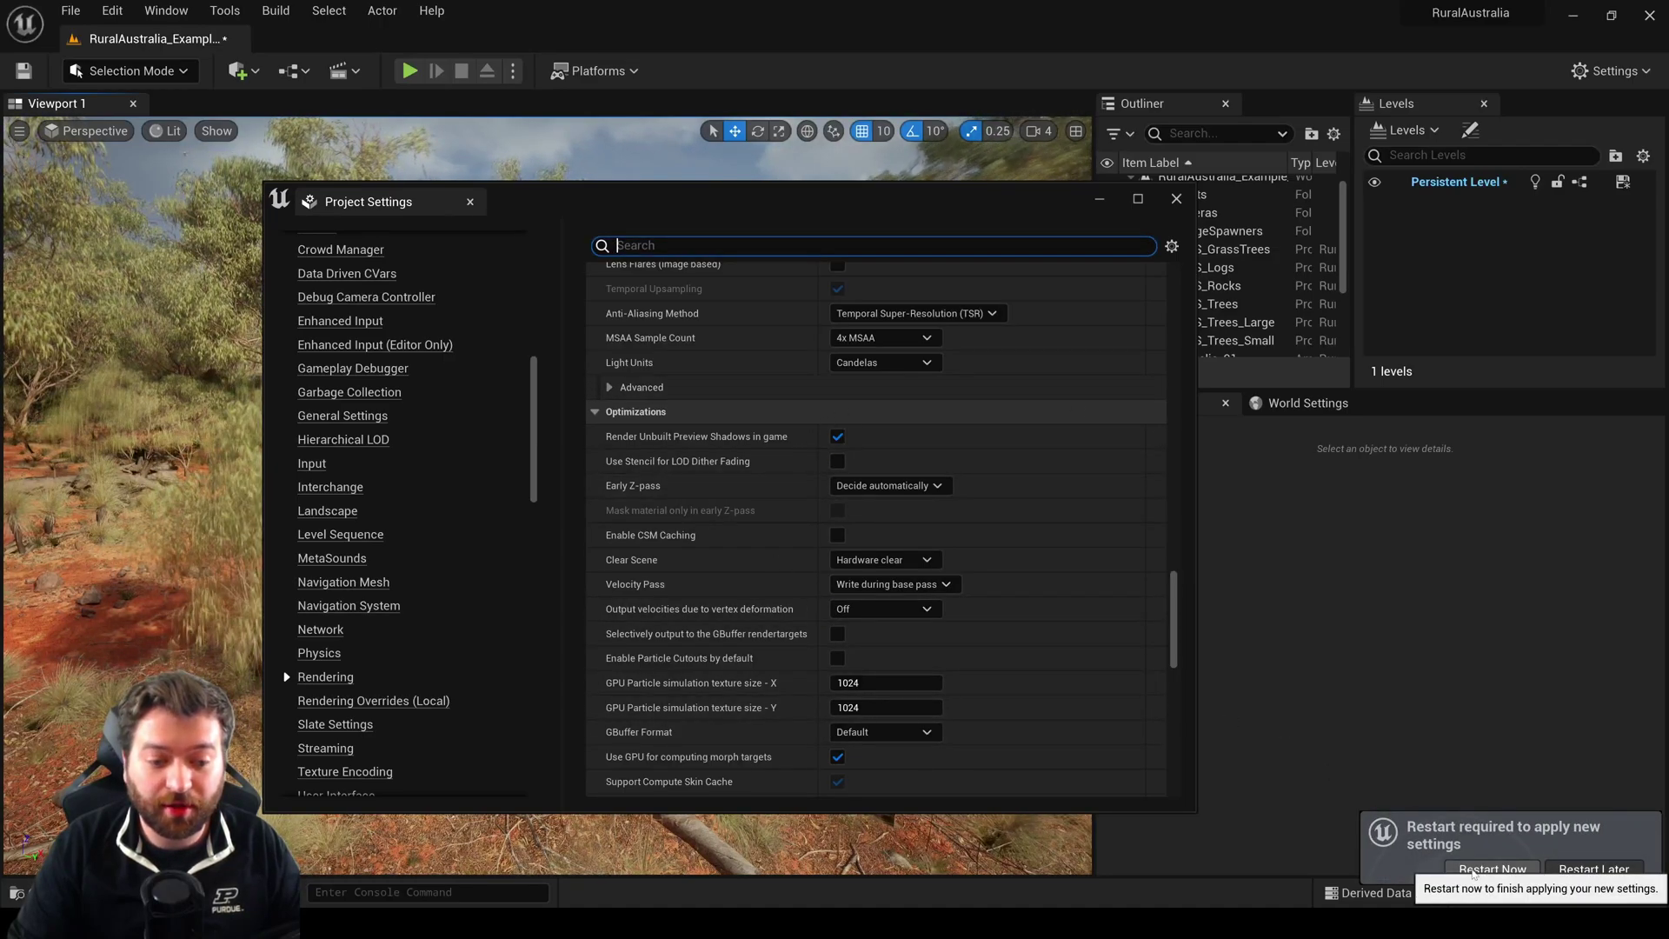
left_click(1491, 868)
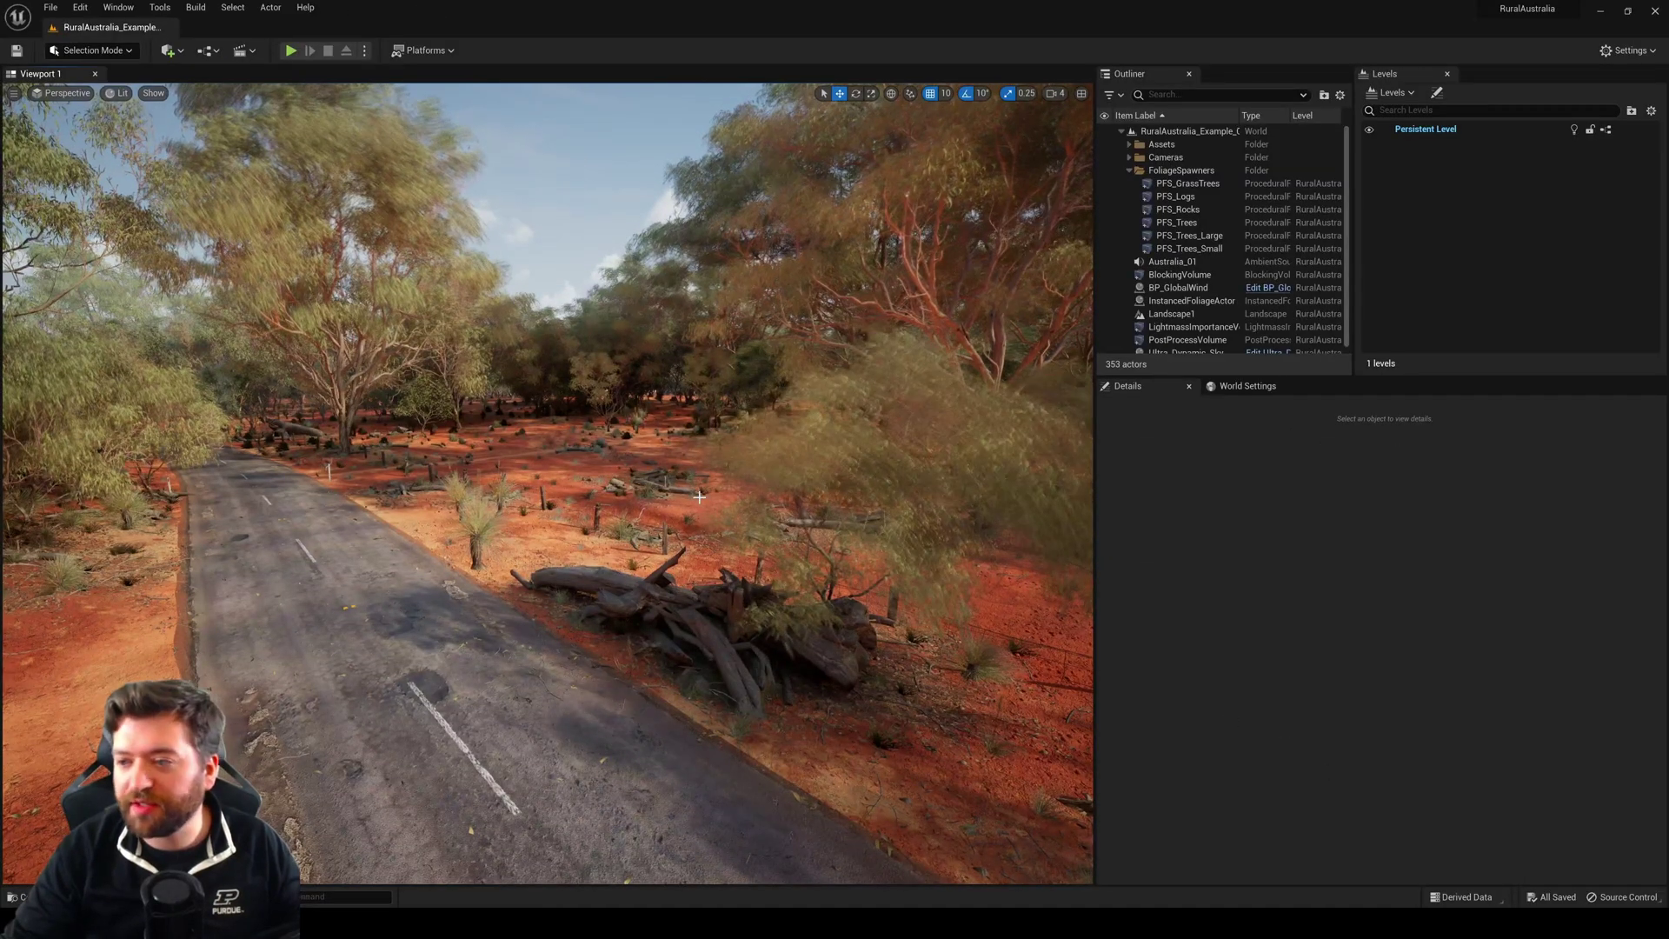
- Play-test the level along the road to check the foliage blur with the new velocity setting, and stop the session
key("w")
right_click_drag(699, 497, 381, 498)
key("w")
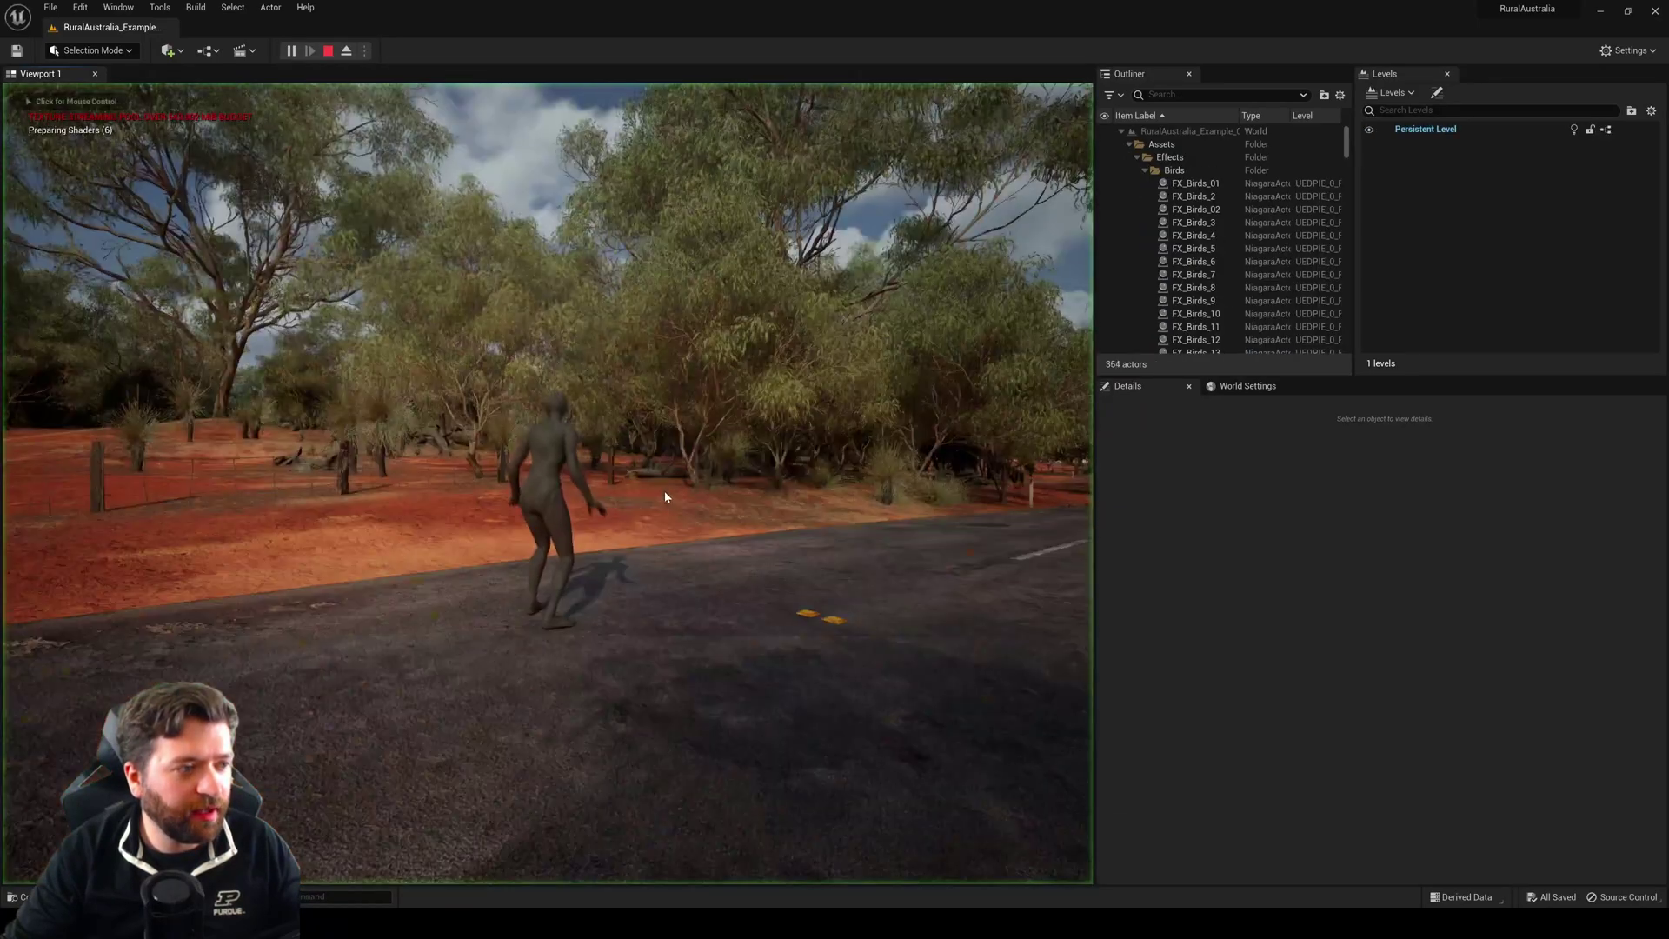
left_click(668, 496)
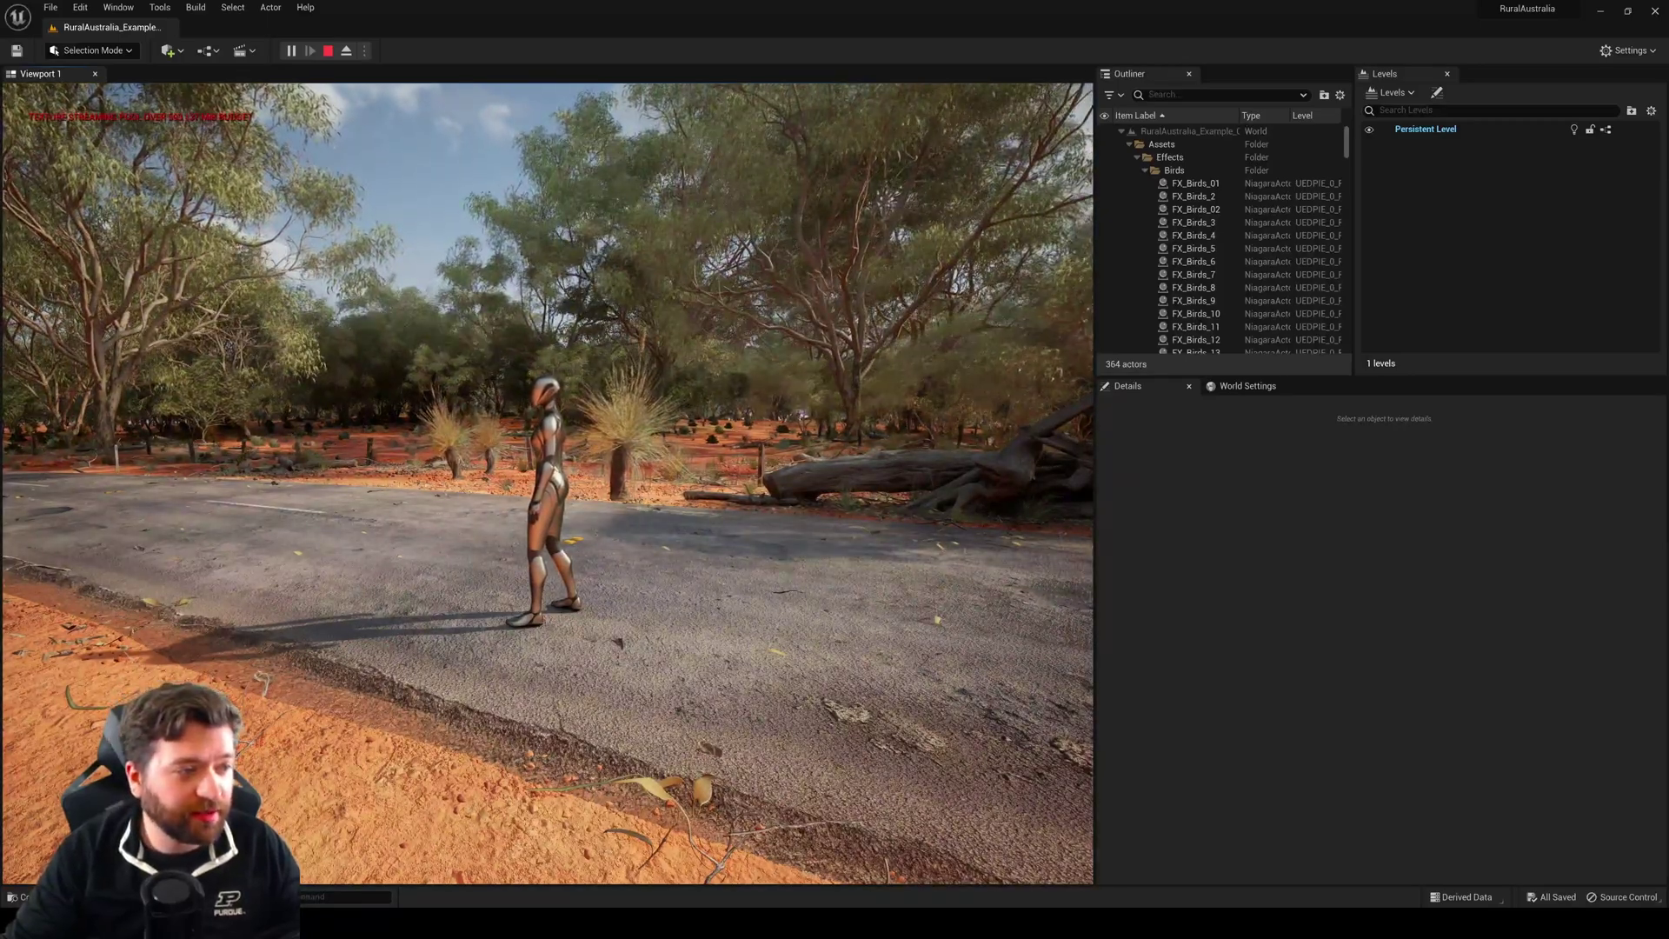
key("Escape")
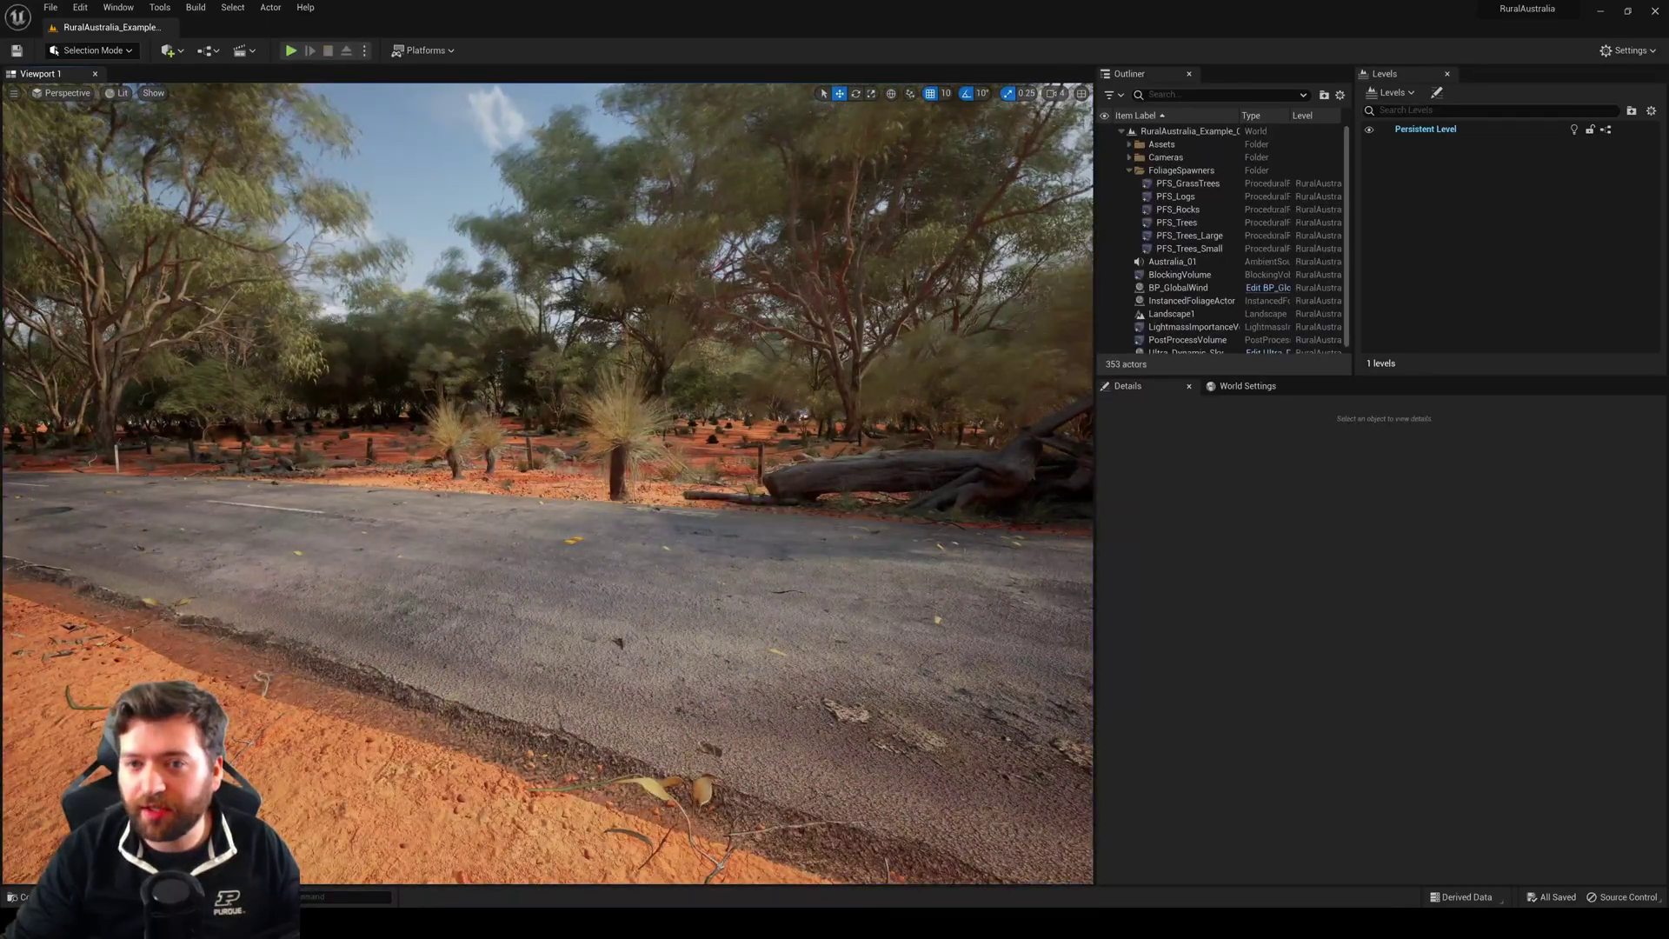
- Review the Velocity Pass option in the project's Rendering settings and close the settings window
left_click_drag(1668, 106, 829, 112)
scroll(284, 619, "down", 5)
scroll(267, 641, "down", 1)
left_click(250, 660)
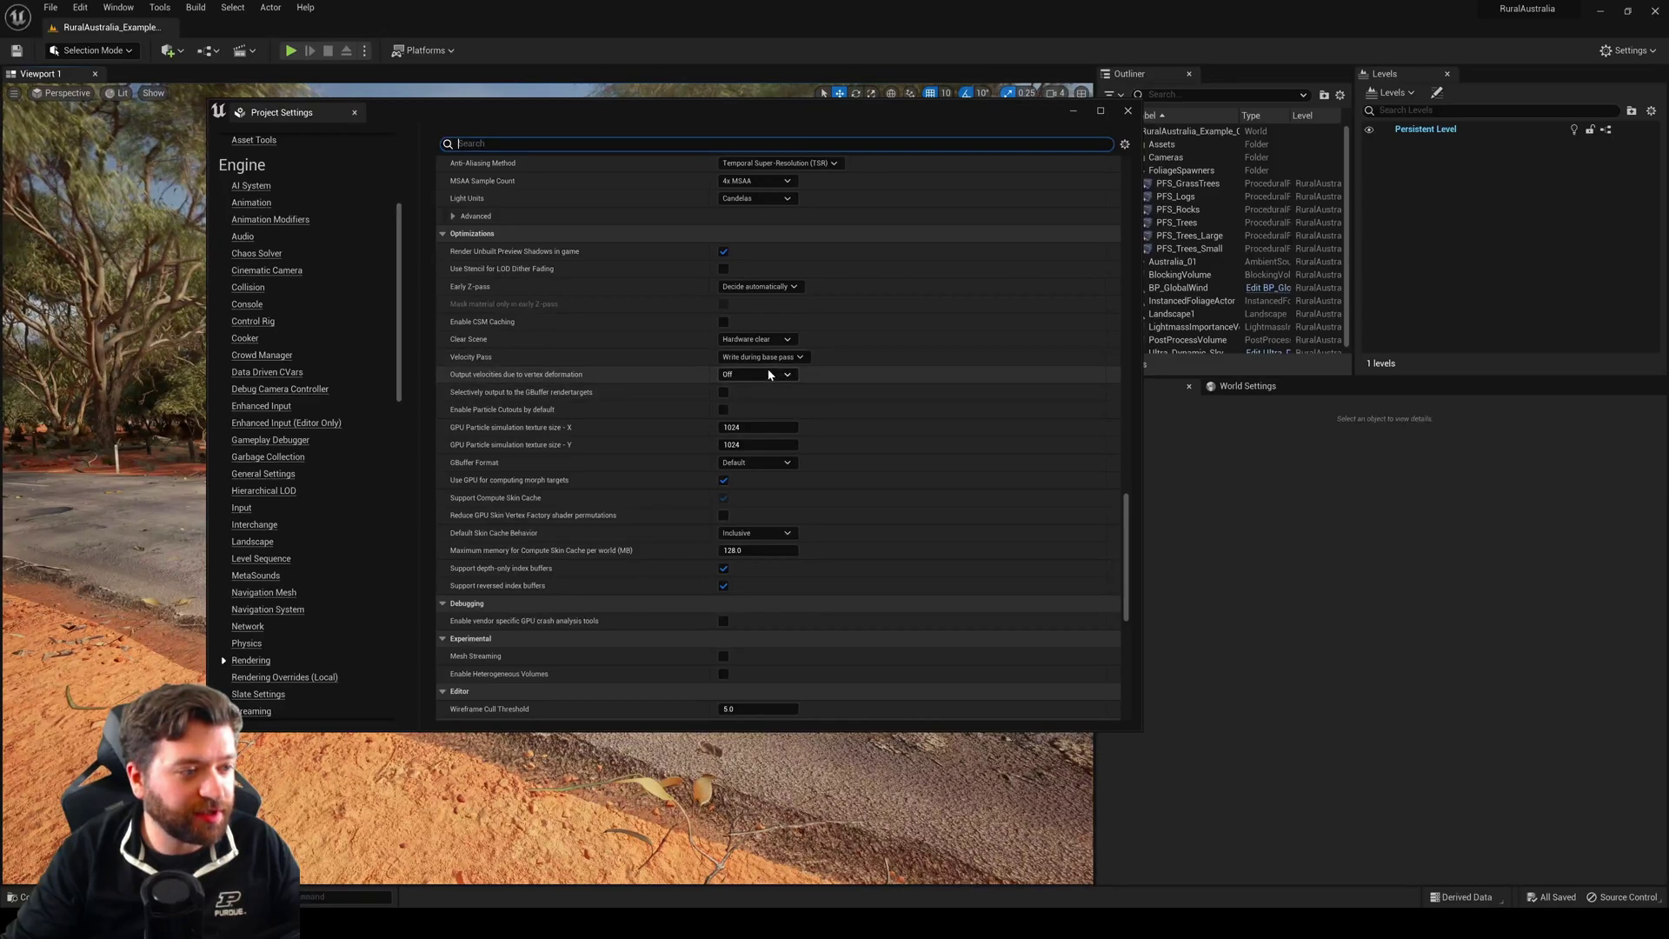
left_click(1127, 112)
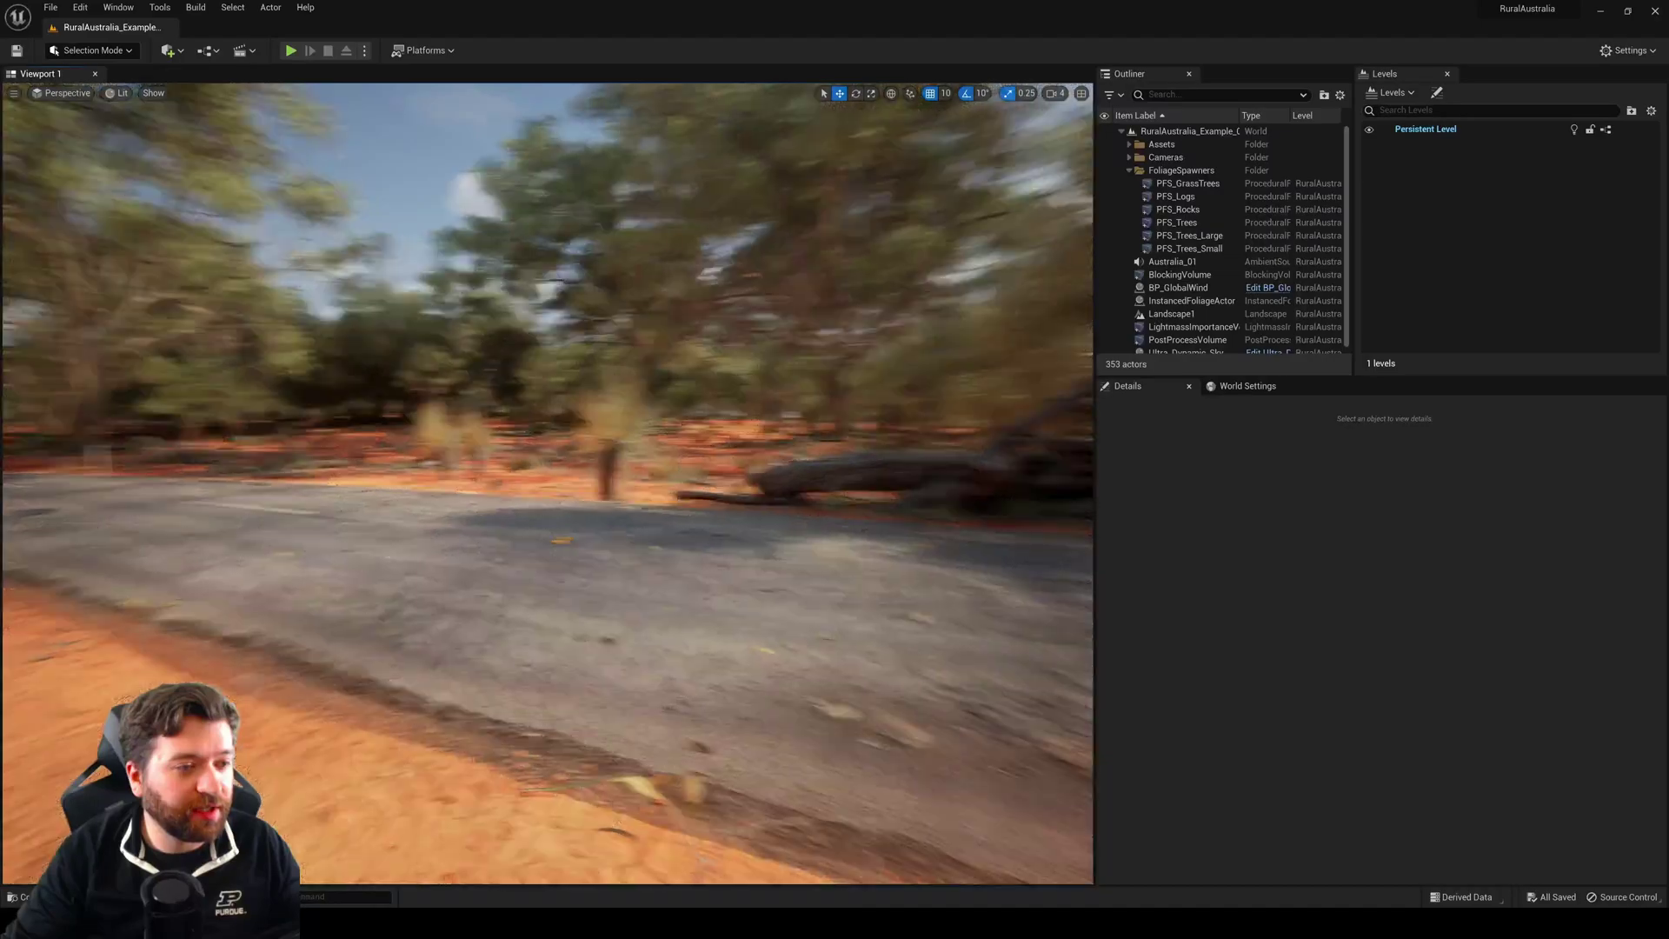
- Inspect the foliage and the coiled snake on the red ground up close, and play-test the level once more
right_click_drag(548, 483, 591, 478)
key("w")
key("s")
key("w")
key("w")
key("q")
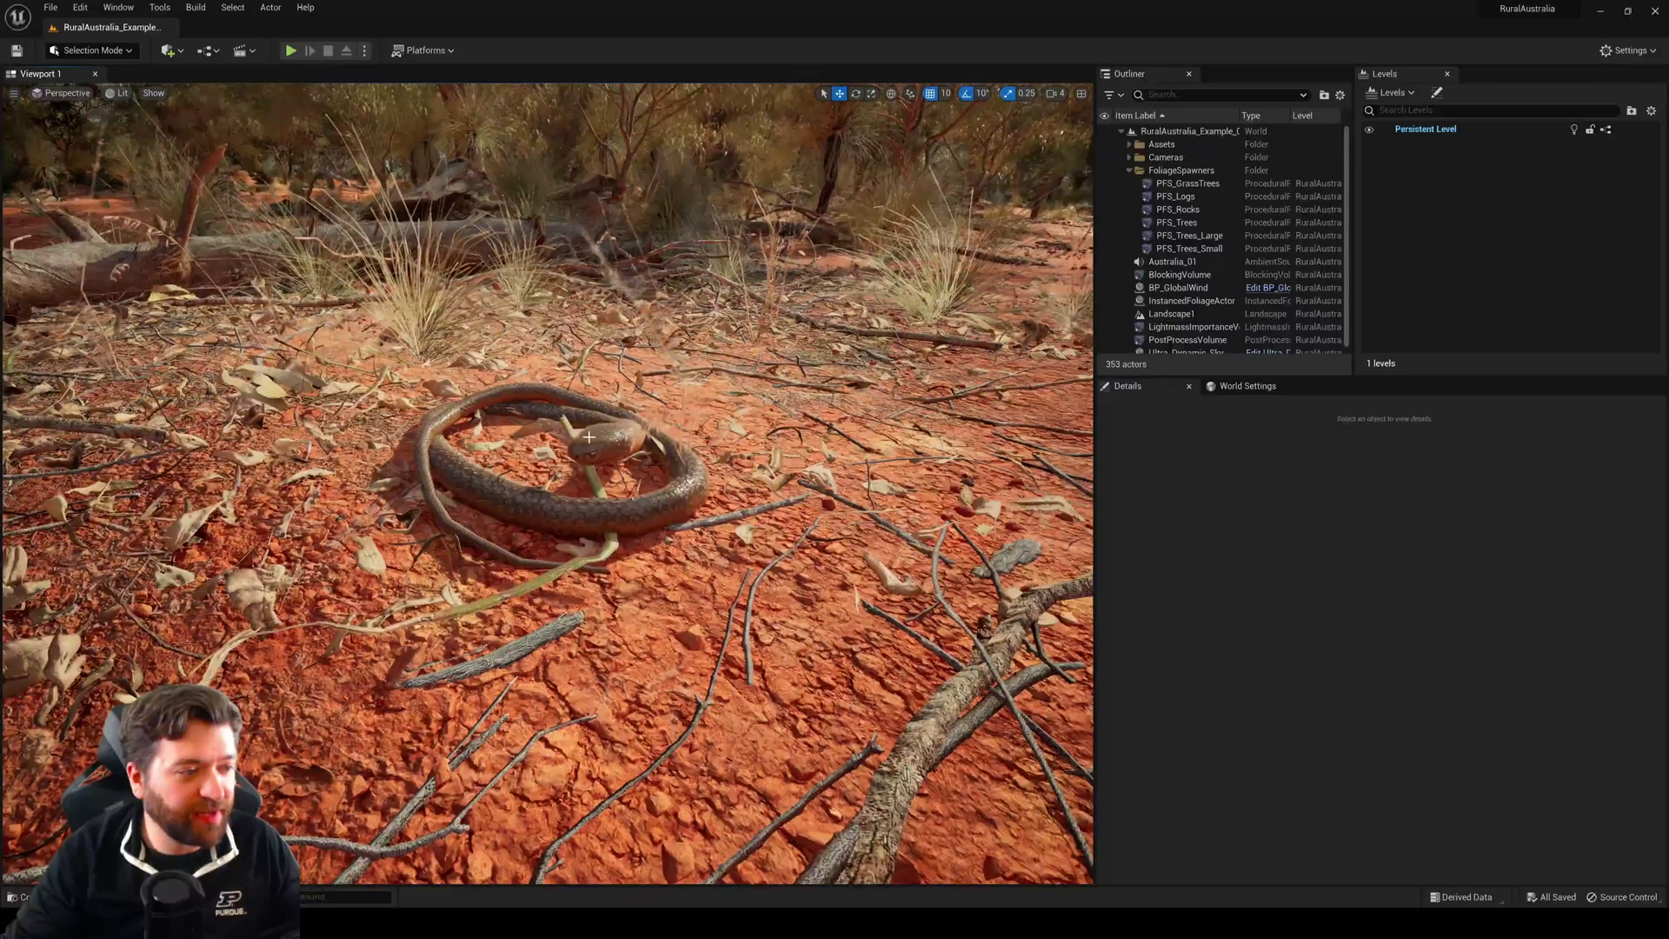
right_click_drag(606, 461, 660, 455)
key("a")
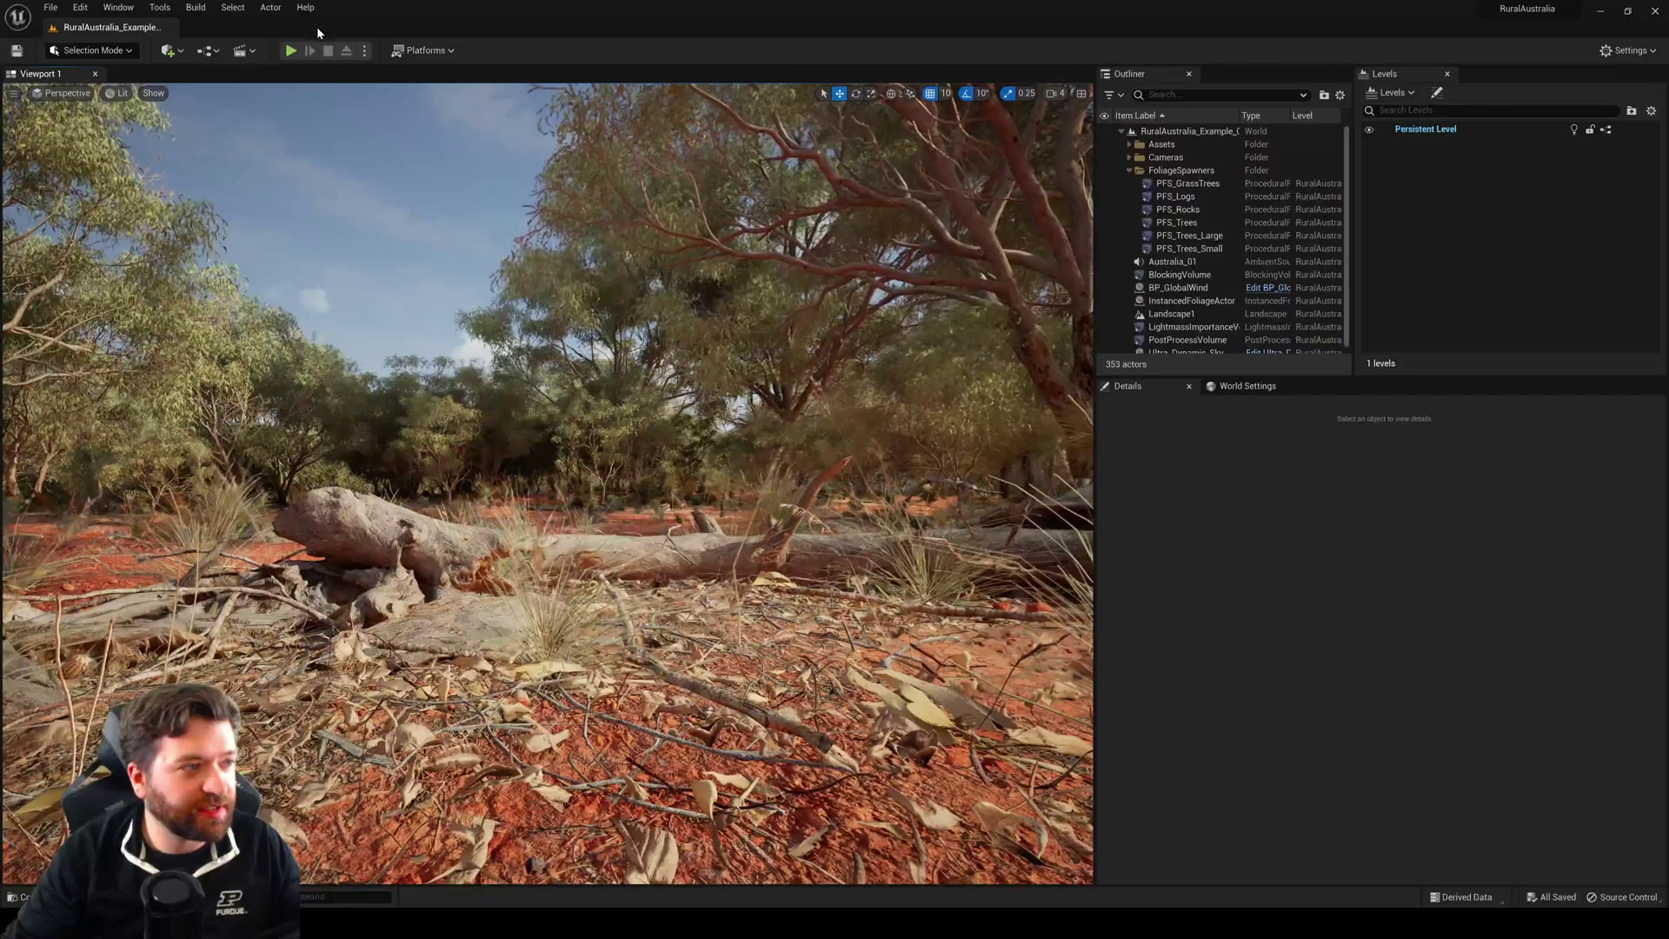
key("alt+p")
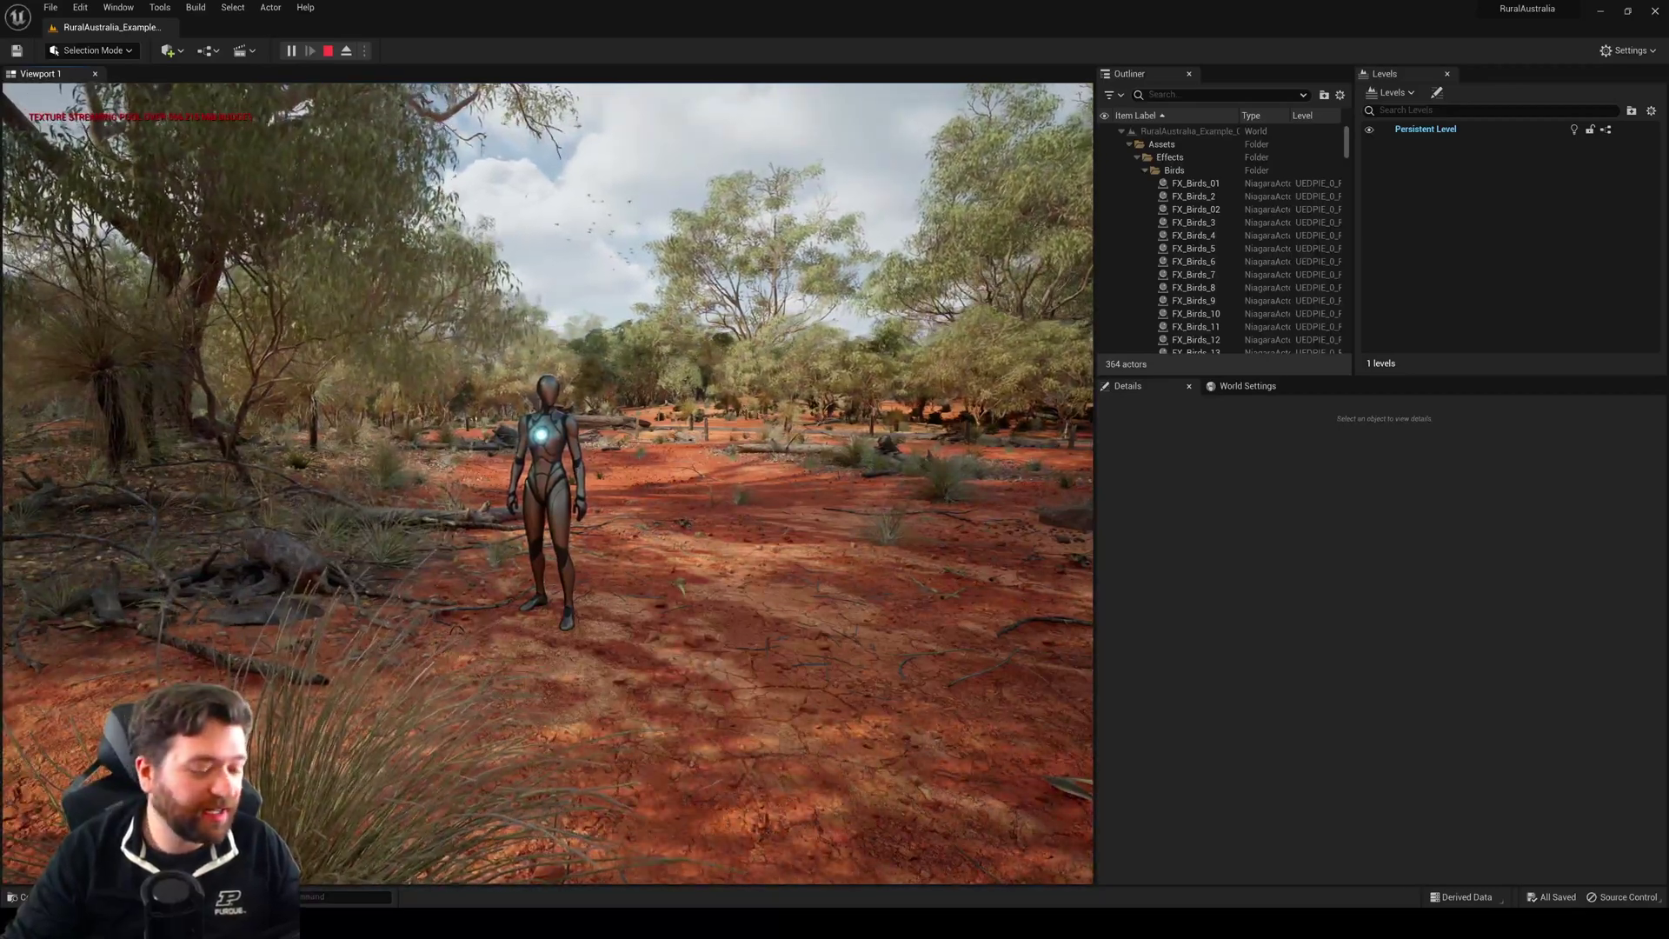
key("Escape")
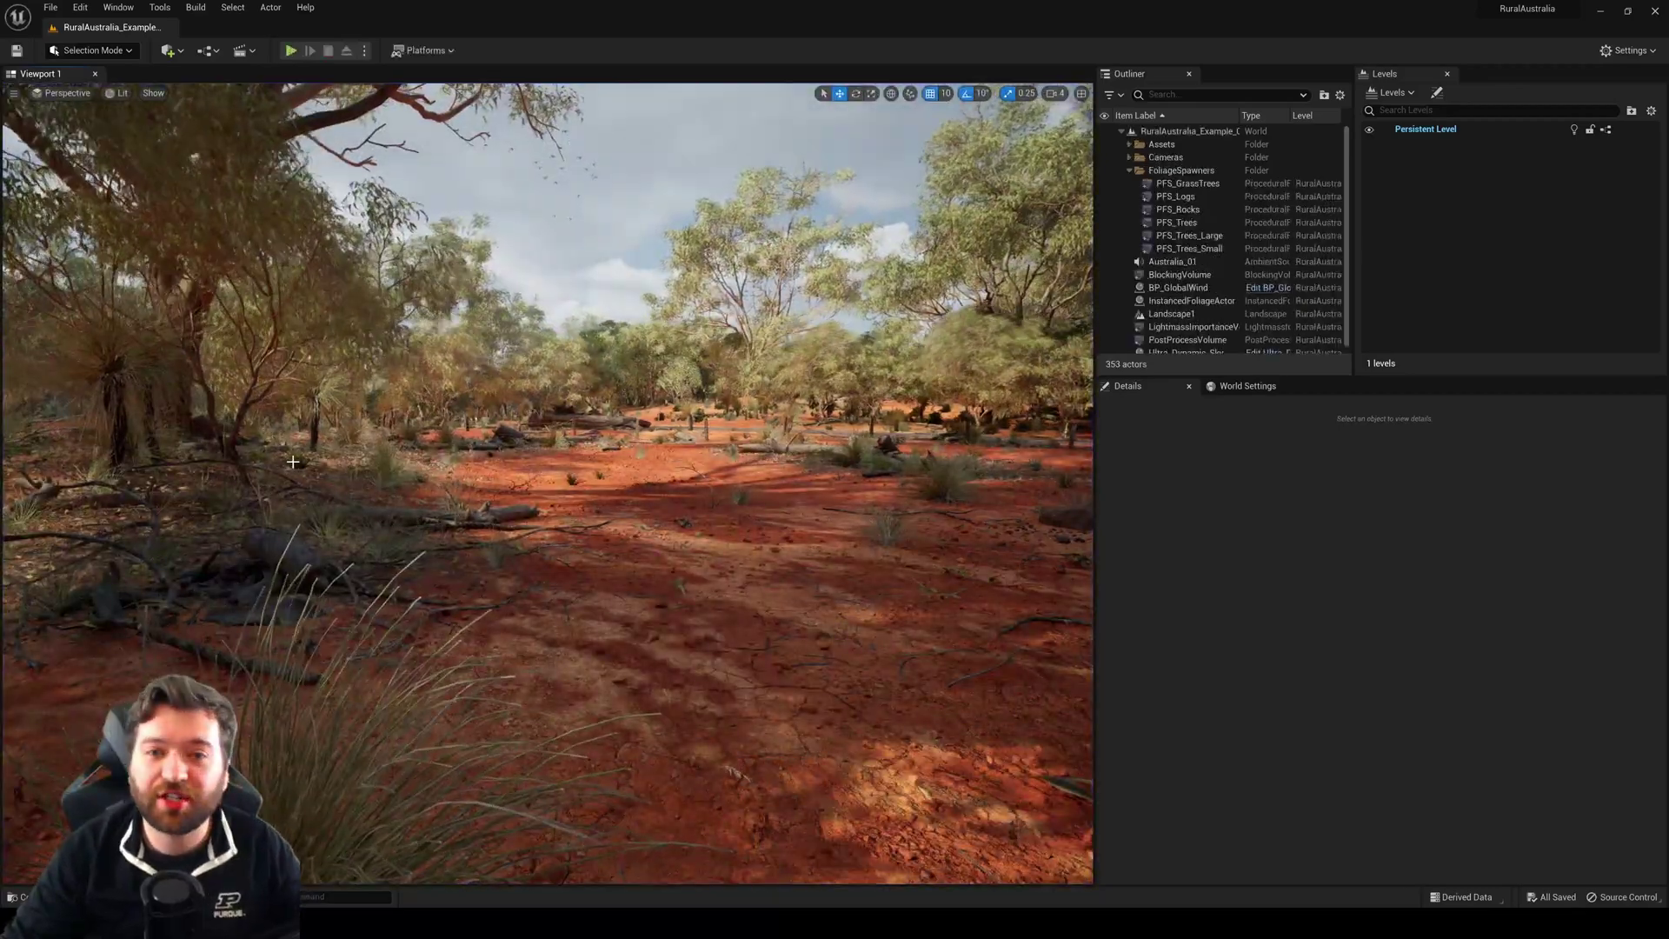